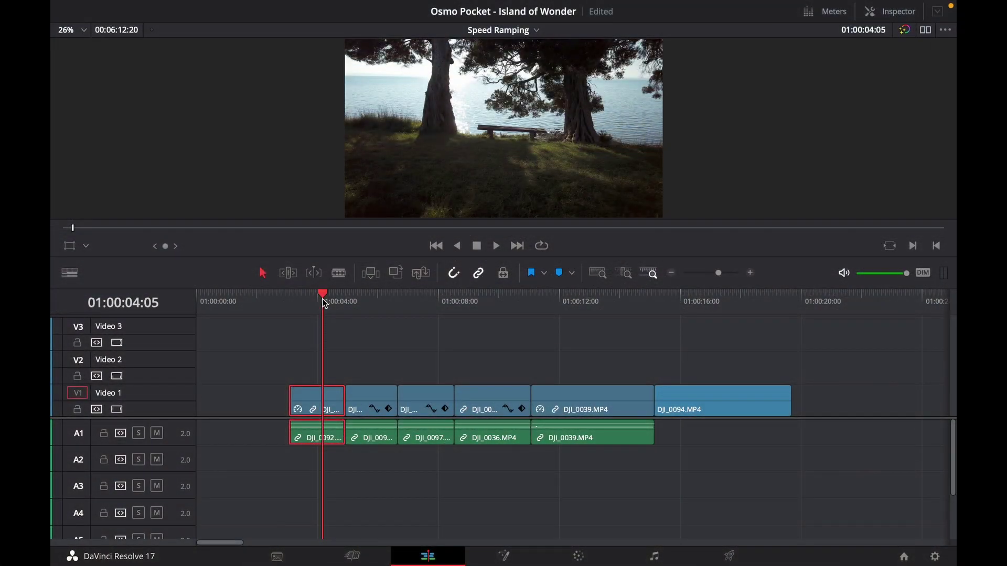
Step: Play the speed-ramped sequence full screen and scrub through the first three clips to examine their transitions
key("ctrl+f")
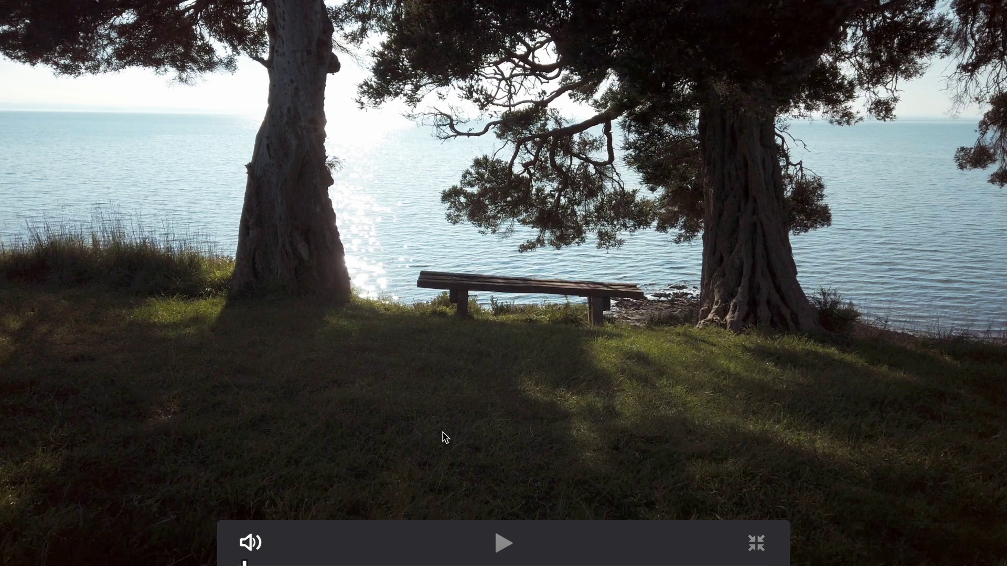
key("space")
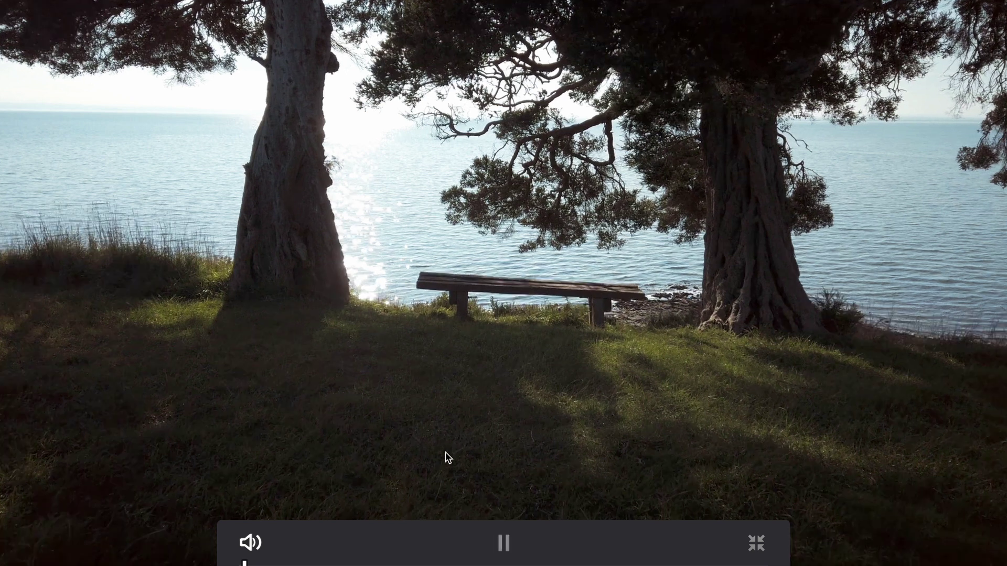
key("space")
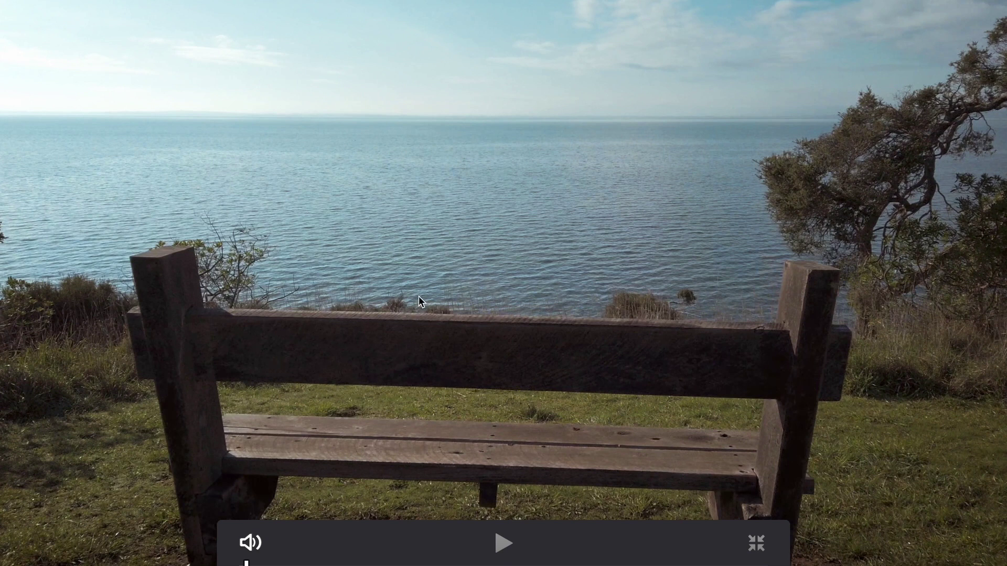
left_click(361, 326)
left_click(361, 326)
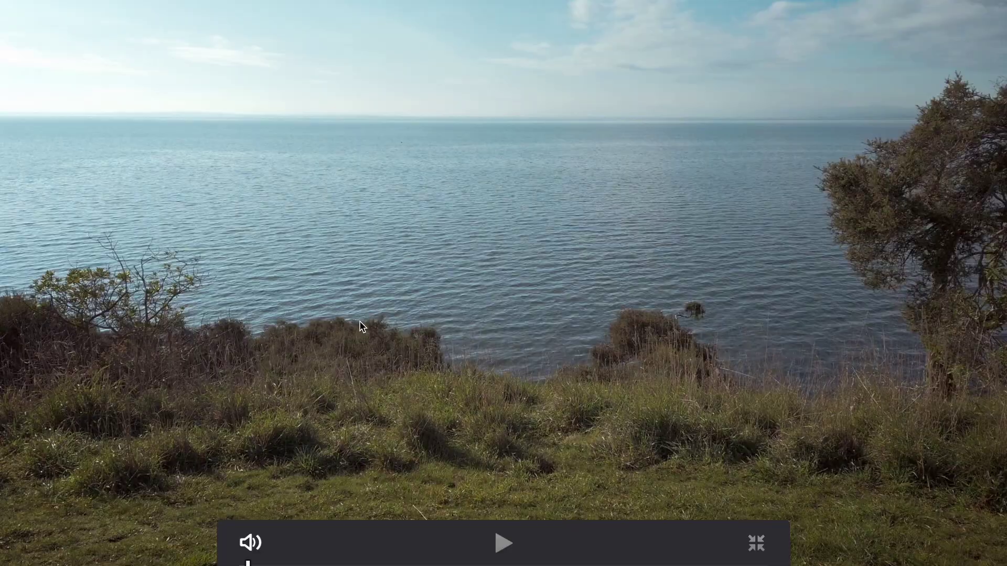
left_click(361, 326)
left_click(470, 341)
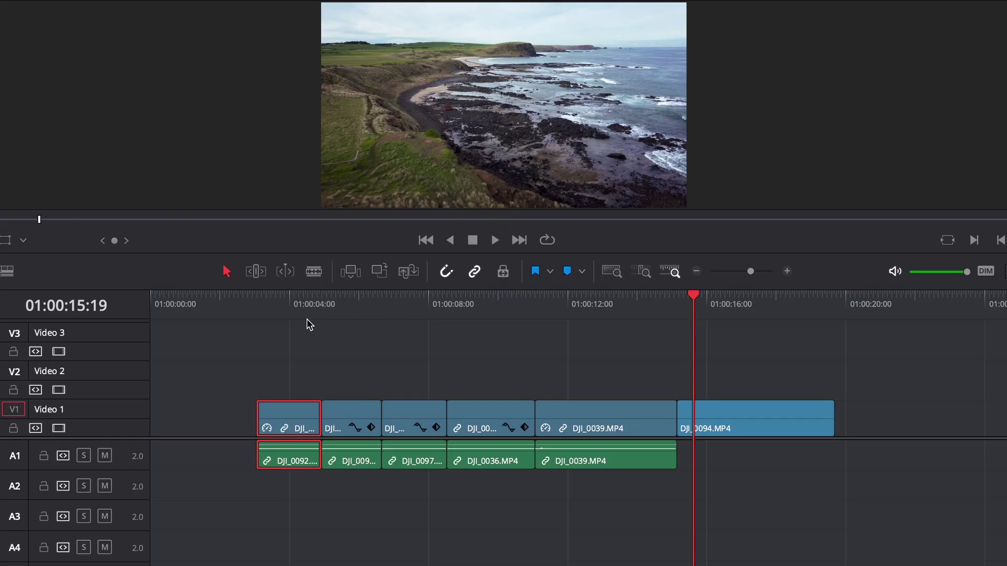
left_click(292, 311)
left_click_drag(292, 310, 412, 316)
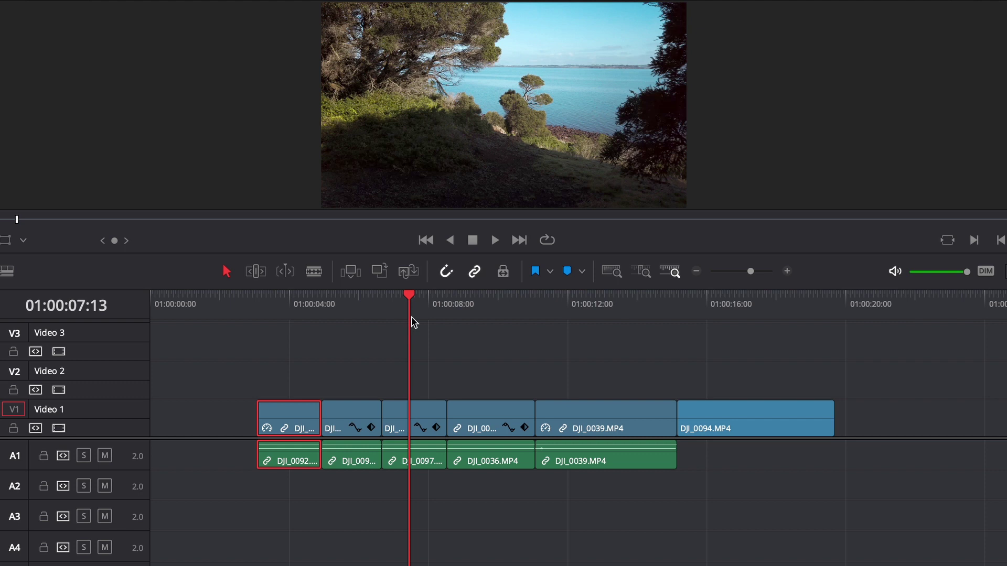
left_click_drag(412, 321, 292, 313)
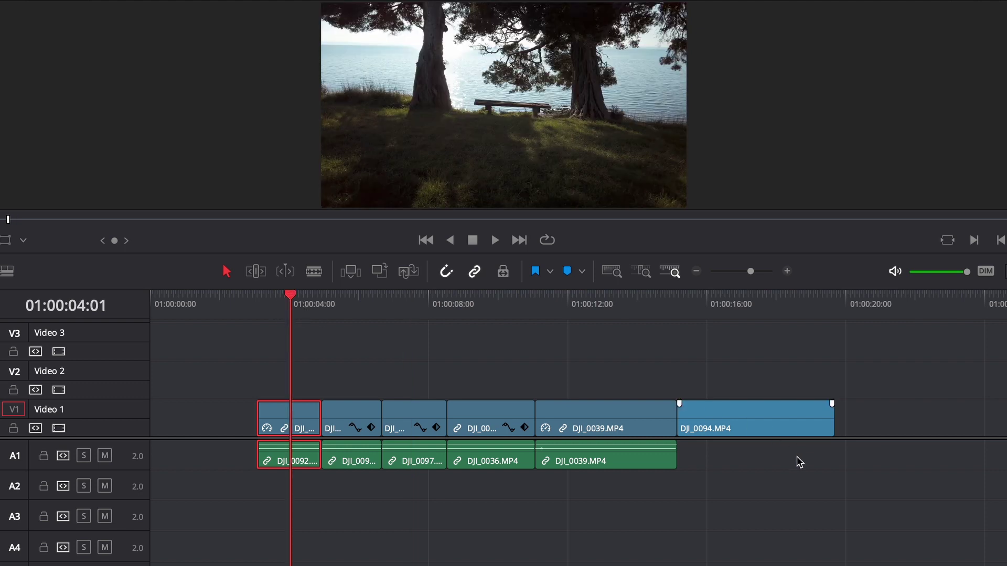
Step: Shift all clips after DJI_0092.MP4 later in the timeline to open a gap behind it
left_click_drag(875, 500, 349, 353)
left_click_drag(348, 412, 463, 412)
key("ctrl+equal")
key("ctrl+equal")
key("ctrl+equal")
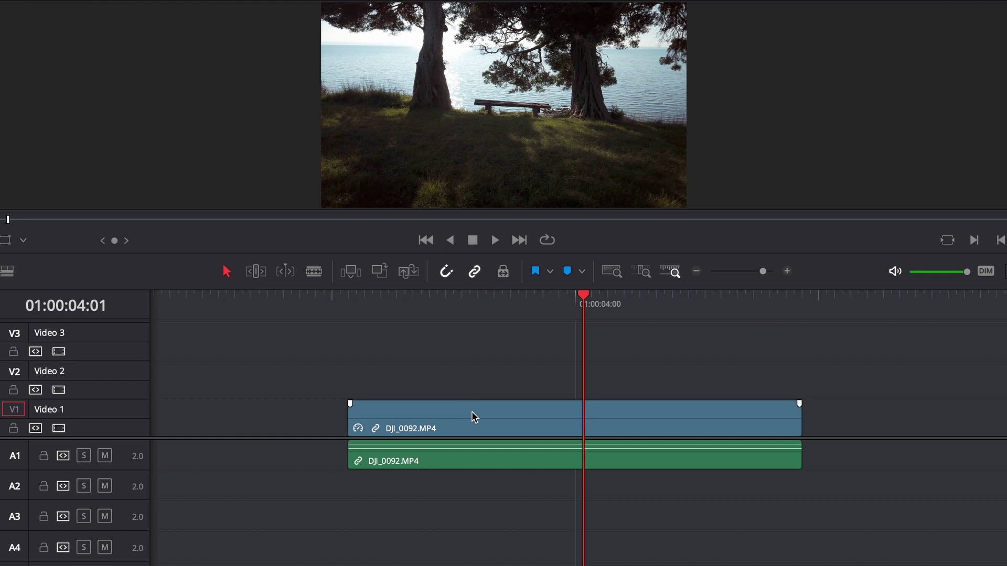
Step: Show the retime controls and the retime curve for DJI_0092.MP4, keeping only the Retime Frame curve enabled
left_click(472, 412)
key("super+r")
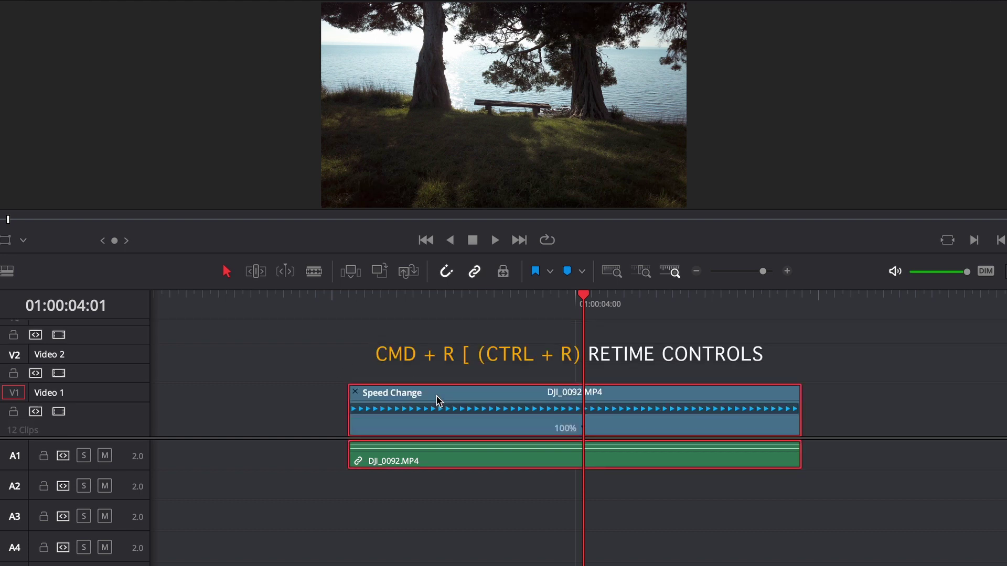
right_click(506, 400)
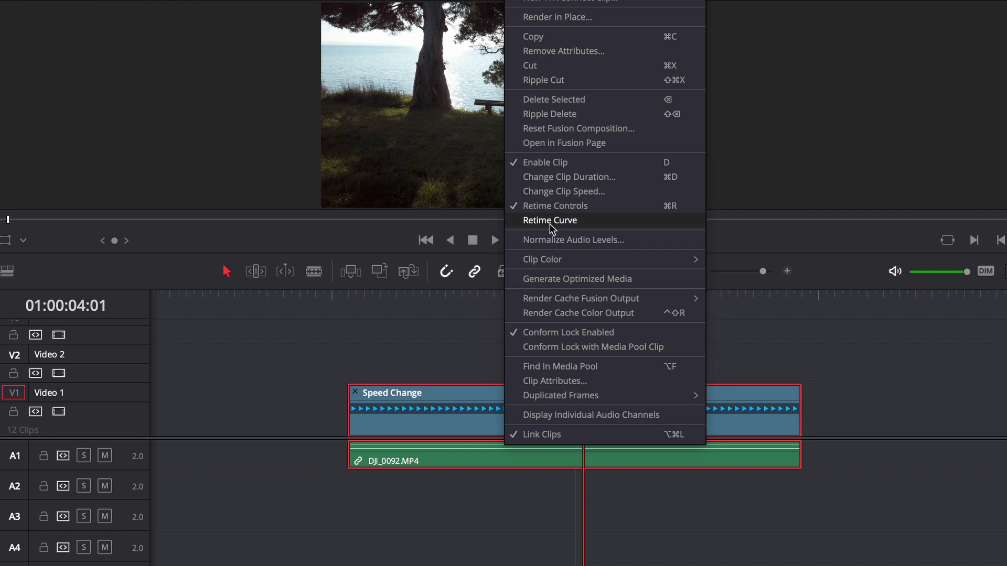
left_click(552, 225)
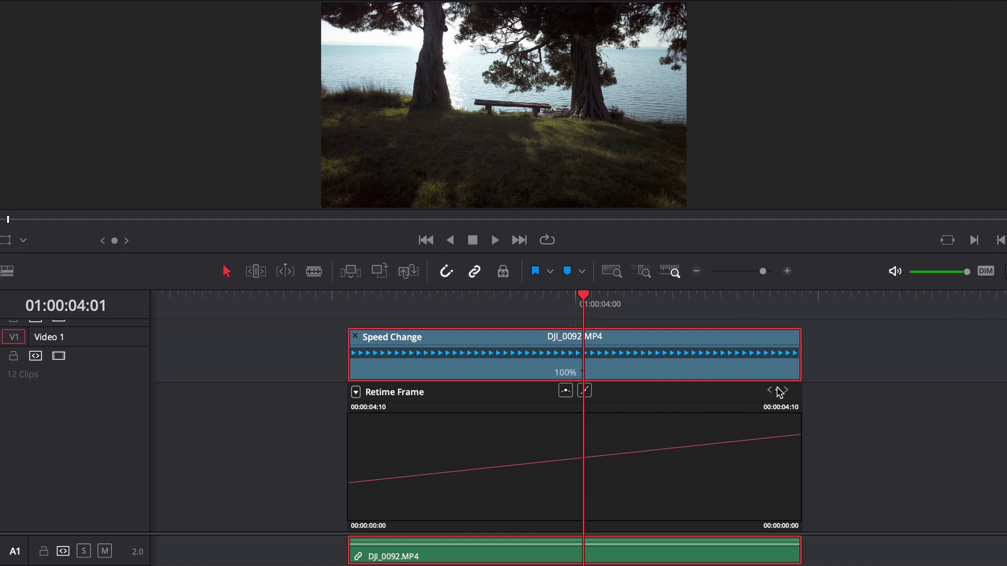
left_click(356, 392)
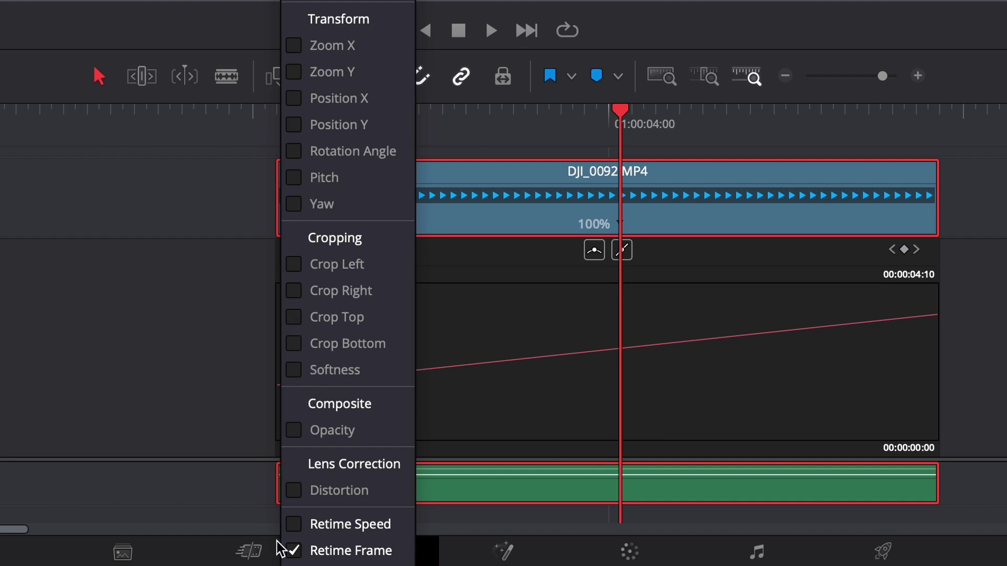
left_click(562, 310)
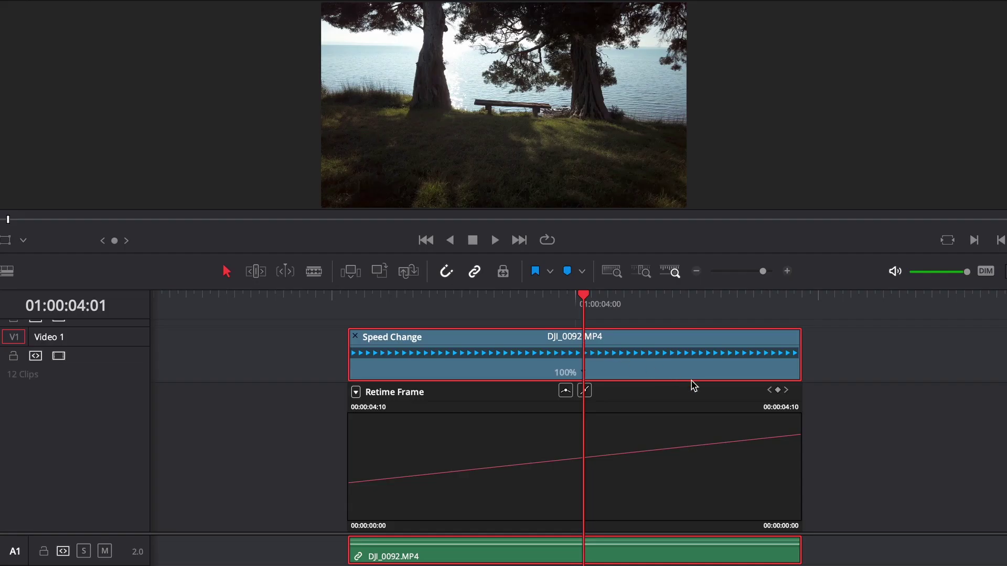
Step: Add a retime keyframe in the last third of DJI_0092.MP4, where the speed change should start
left_click_drag(586, 299, 690, 336)
mouse_move(689, 297)
left_mouse_down()
mouse_move(624, 297)
mouse_move(723, 295)
mouse_move(640, 303)
mouse_move(732, 312)
mouse_move(740, 302)
mouse_move(779, 303)
mouse_move(652, 313)
mouse_move(681, 314)
mouse_move(672, 298)
left_mouse_up()
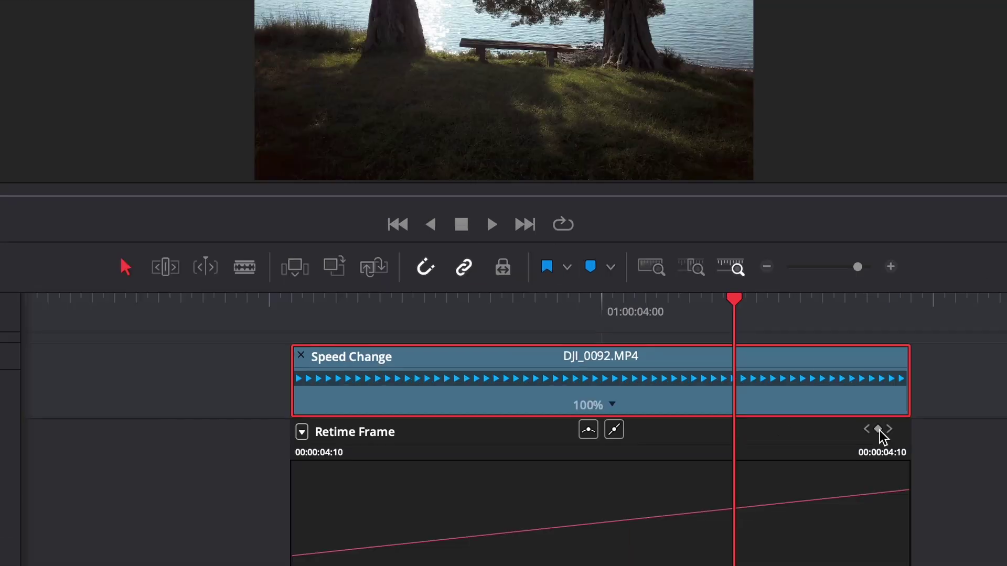
left_click(780, 391)
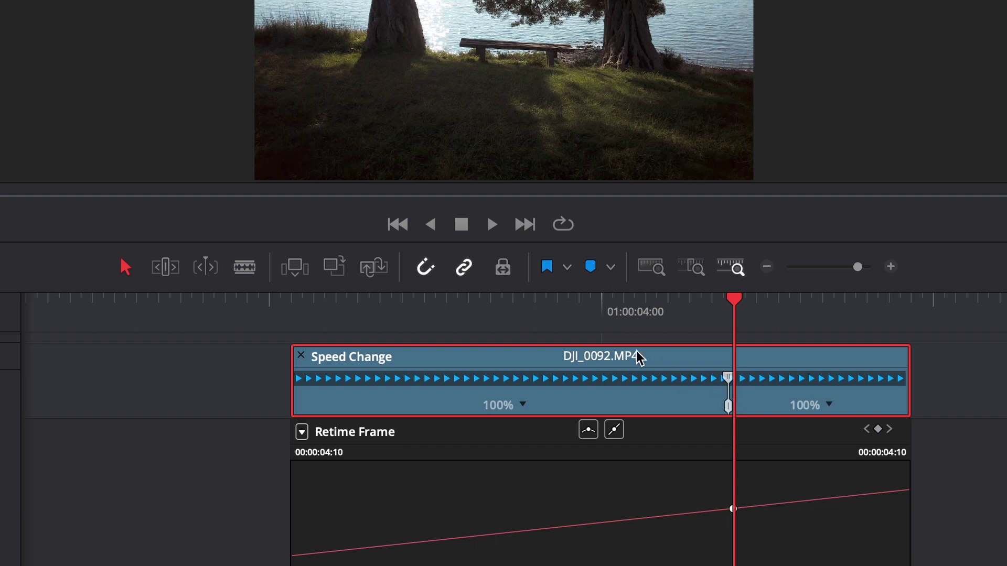
Step: Change the speed of the DJI_0092.MP4 segment before the speed point to 50%
scroll(731, 376, "up", 5)
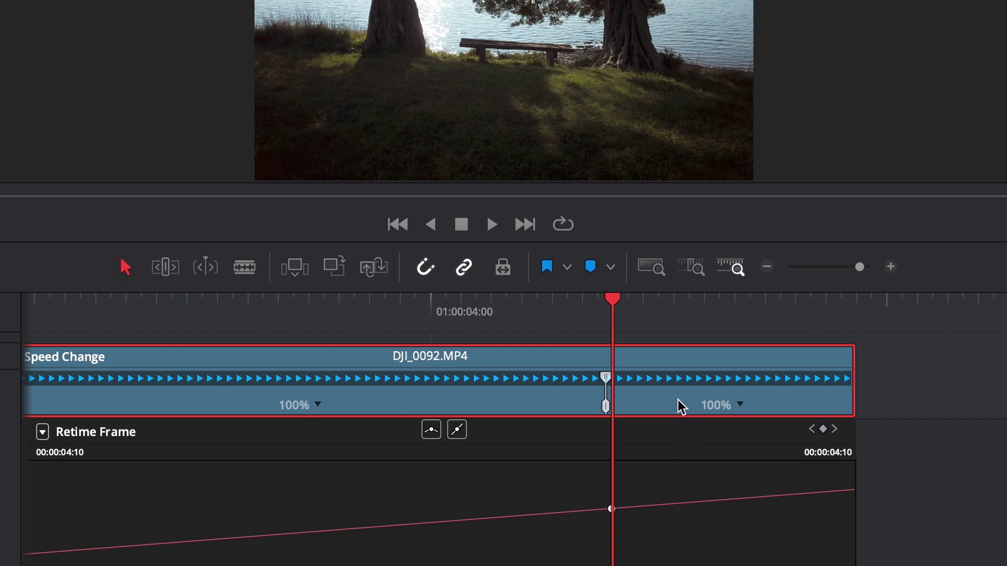
left_click_drag(389, 312, 360, 320)
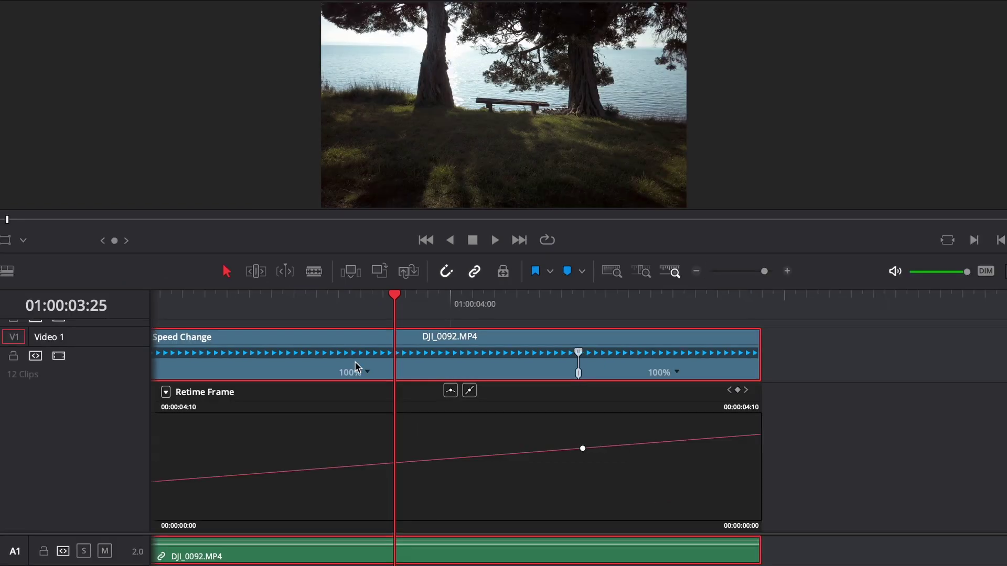
left_click(367, 374)
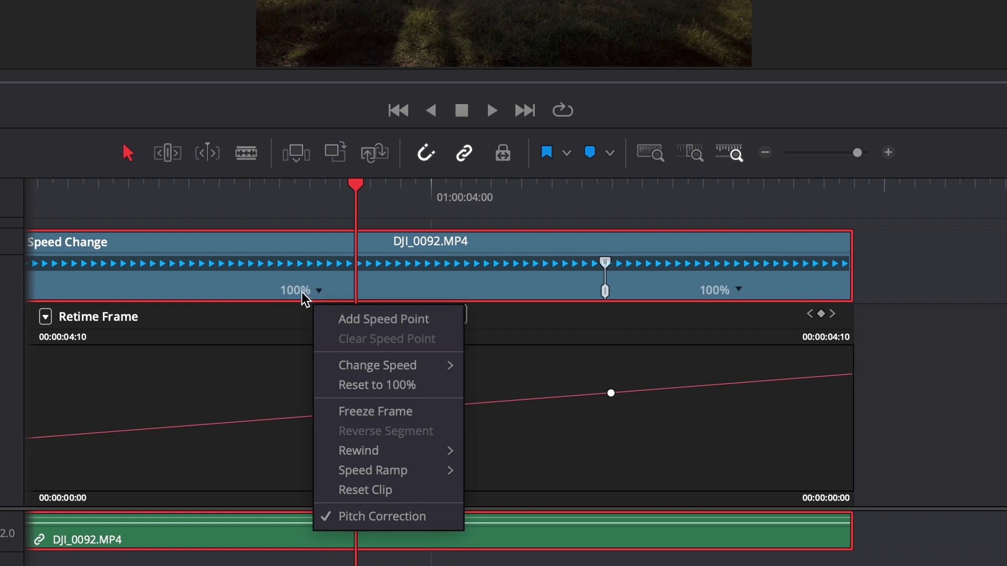
mouse_move(410, 372)
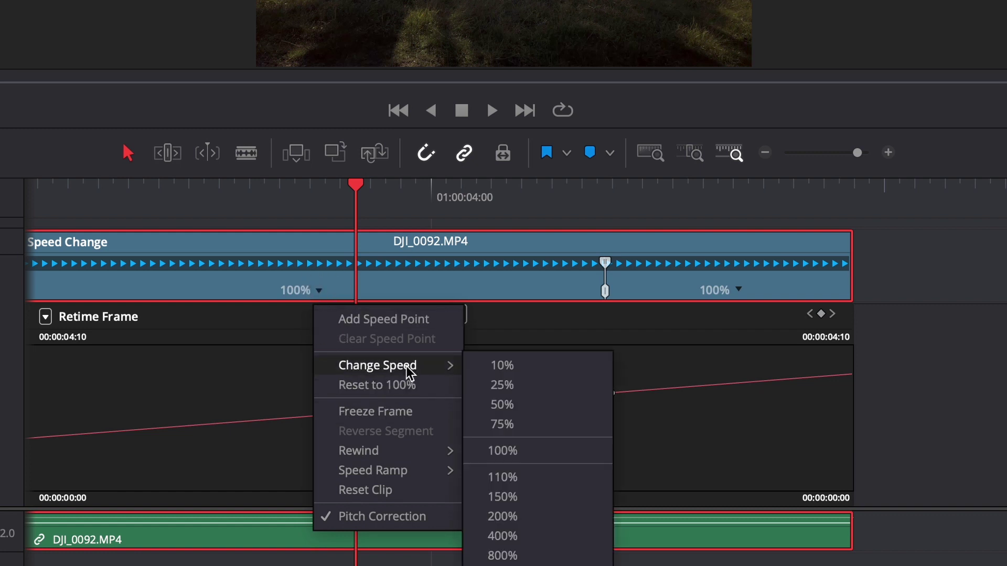
left_click(524, 405)
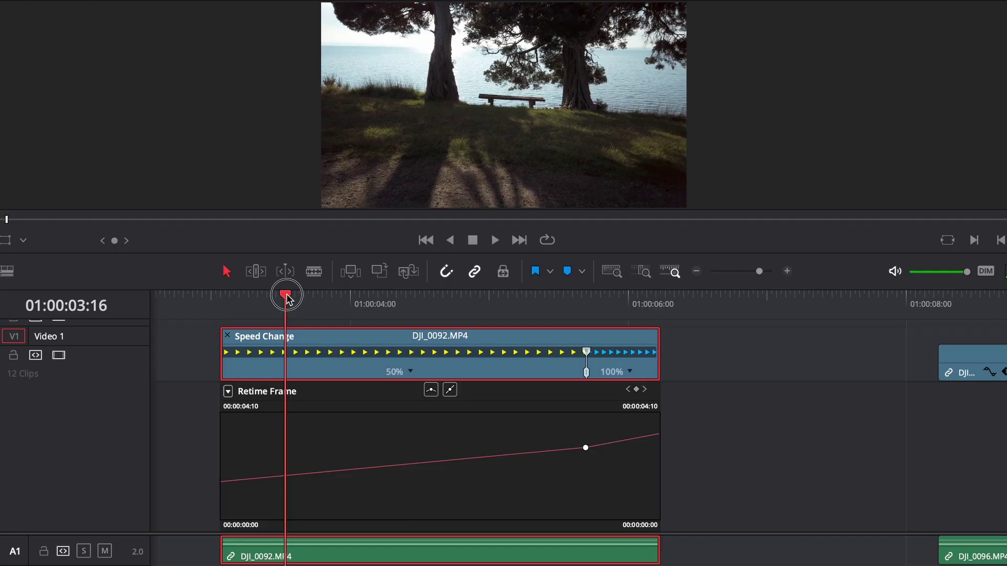
Step: Change the speed of the DJI_0092.MP4 segment after the speed point to 400%
left_click_drag(287, 296, 660, 315)
scroll(674, 349, "up", 2)
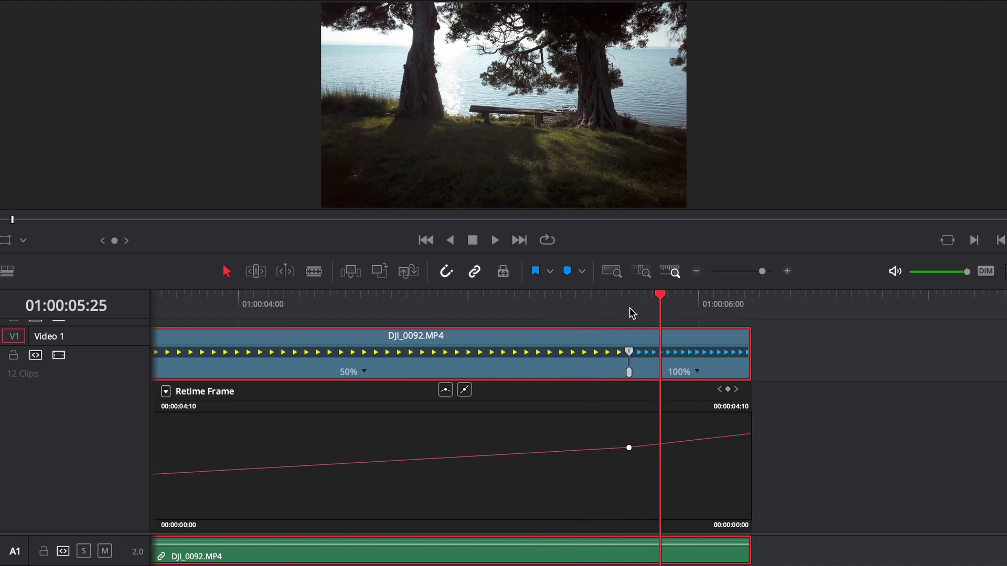
scroll(776, 337, "right", 3)
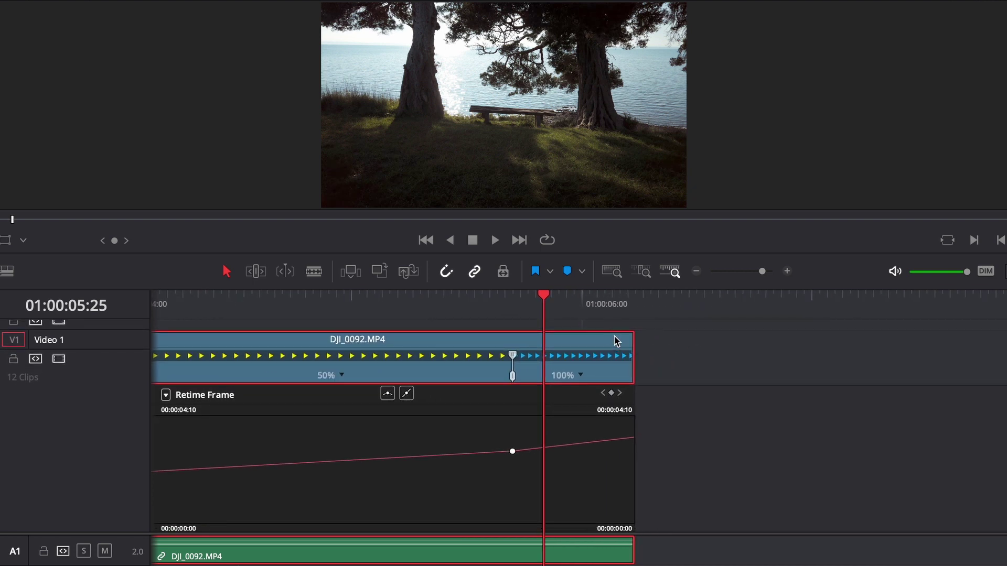
scroll(617, 342, "up", 1)
left_click(634, 377)
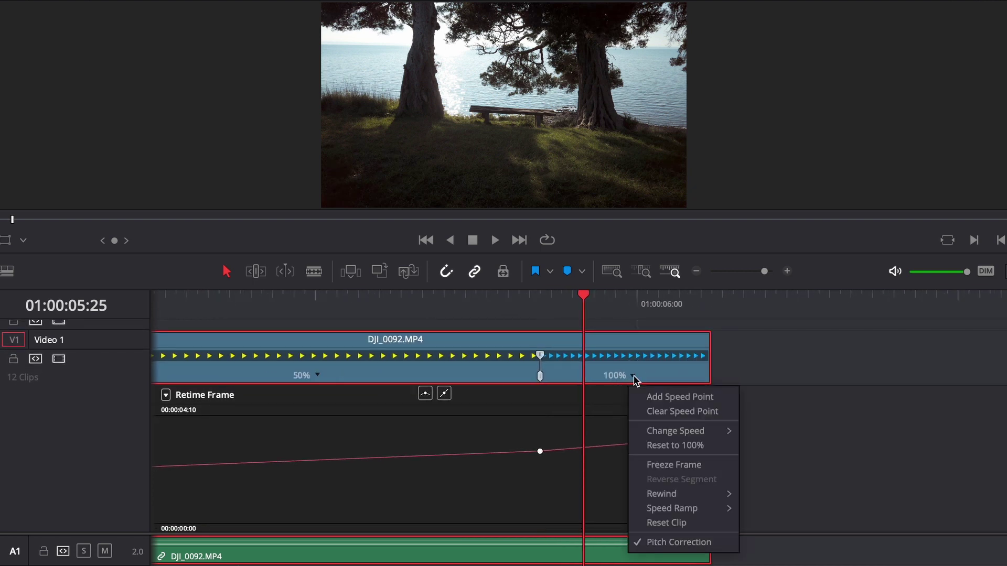
mouse_move(689, 434)
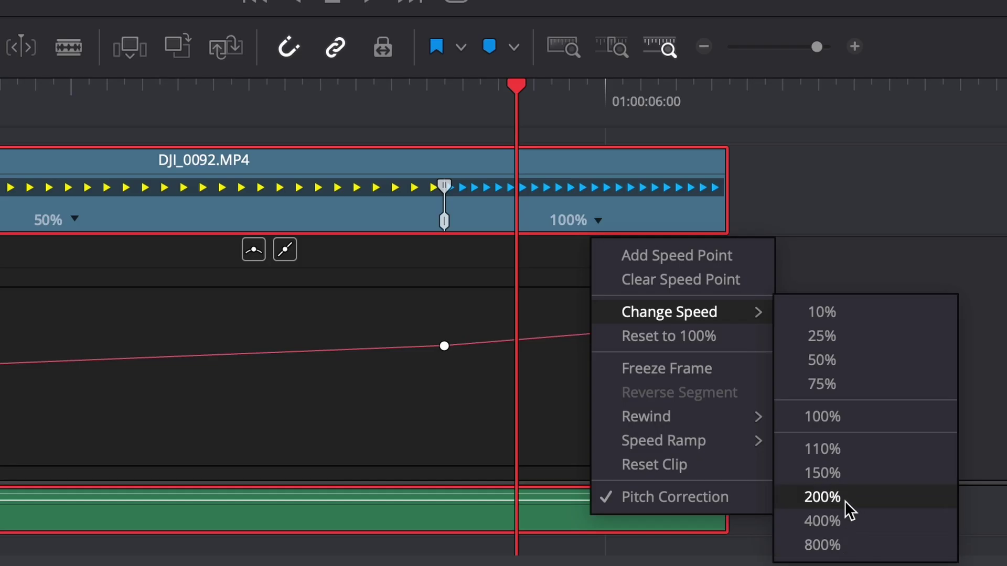
left_click(822, 522)
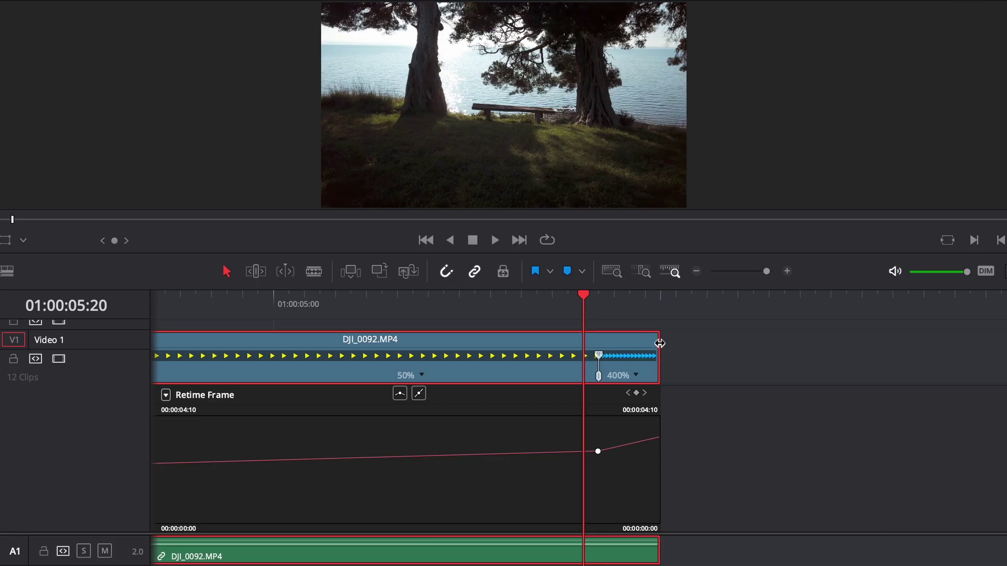
Step: Move DJI_0096.MP4 back against the end of DJI_0092.MP4 to close the gap between them
left_click_drag(640, 169, 636, 189)
scroll(656, 358, "down", 1)
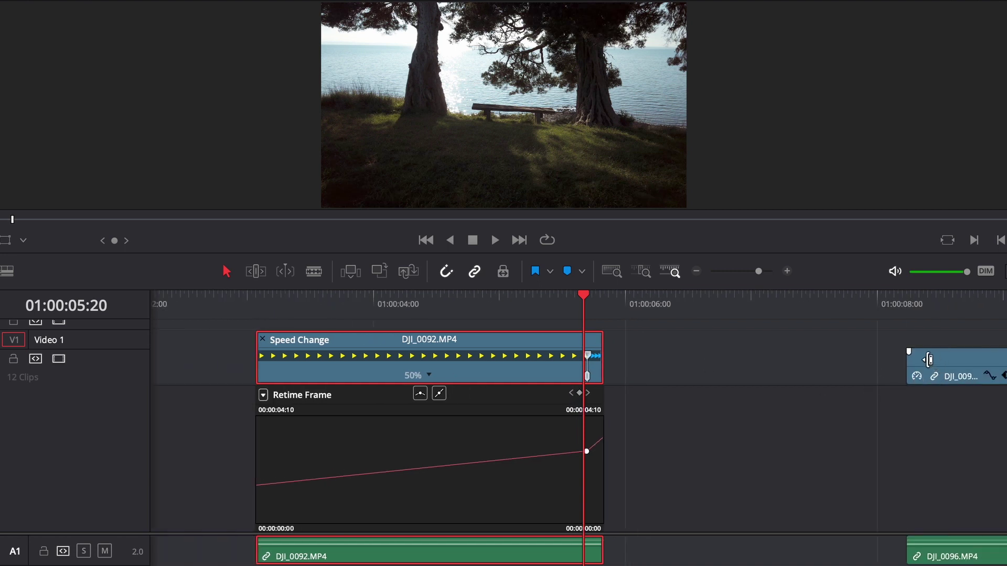
left_click_drag(927, 359, 614, 367)
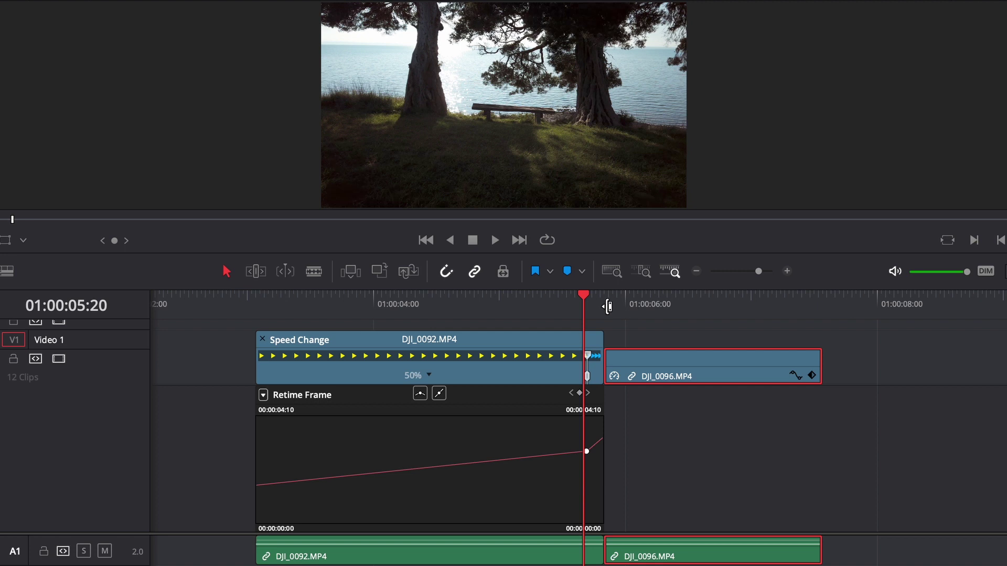
Step: Play the ramp from DJI_0092.MP4 into DJI_0096.MP4 full screen, then scrub into the second clip
left_click_drag(582, 293, 370, 292)
key("ctrl+f")
key("space")
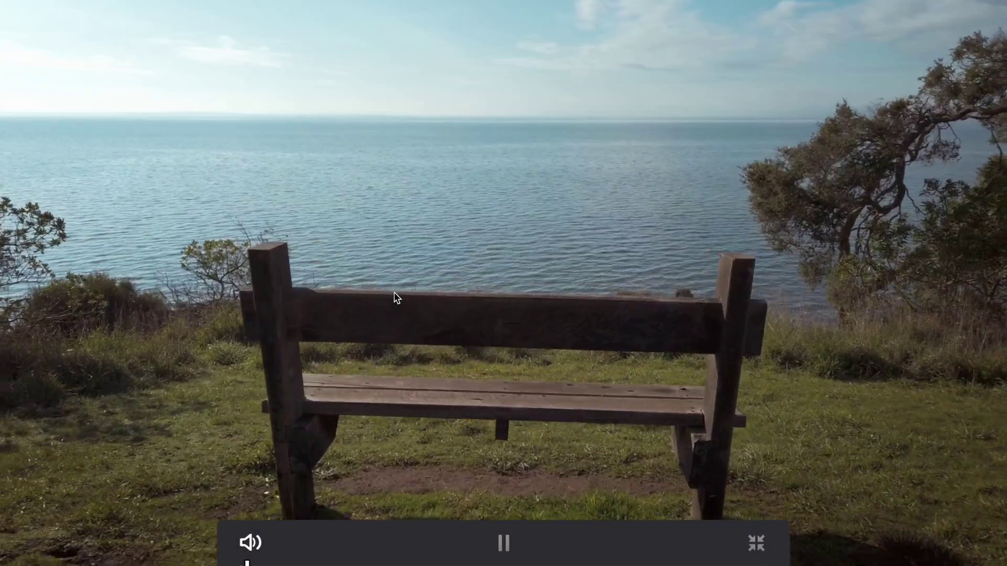
key("space")
key("ctrl+f")
left_click_drag(617, 307, 690, 314)
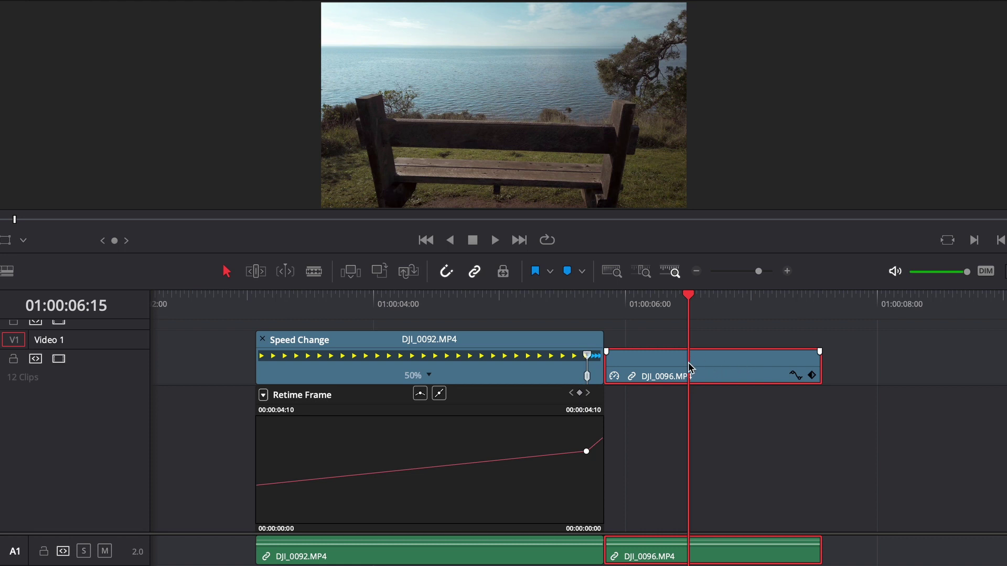
Step: Smooth the retime keyframe on the DJI_0092.MP4 curve by switching it from linear to Bezier
left_click(584, 310)
left_click_drag(594, 370, 617, 387)
left_click_drag(567, 293, 584, 314)
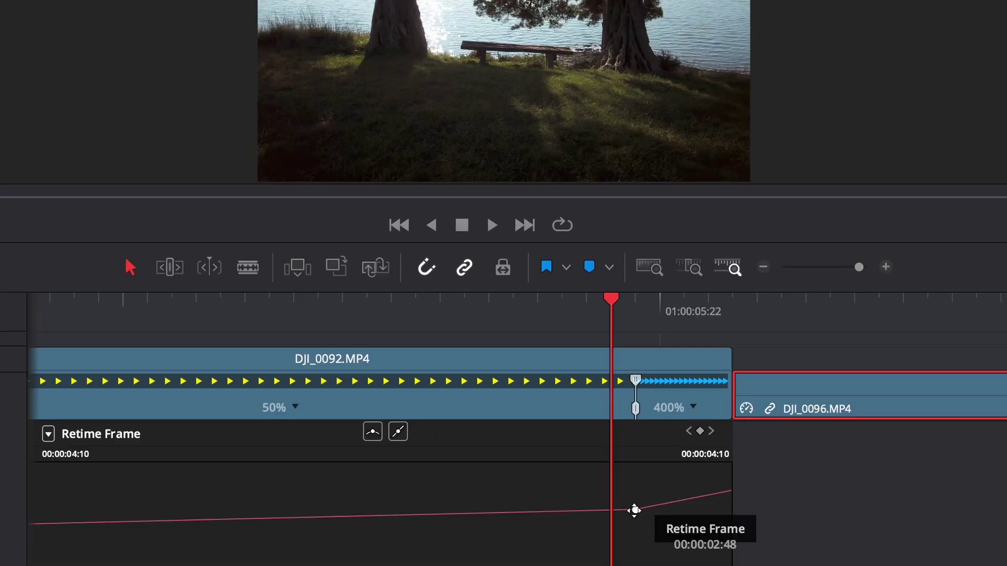
left_click(602, 452)
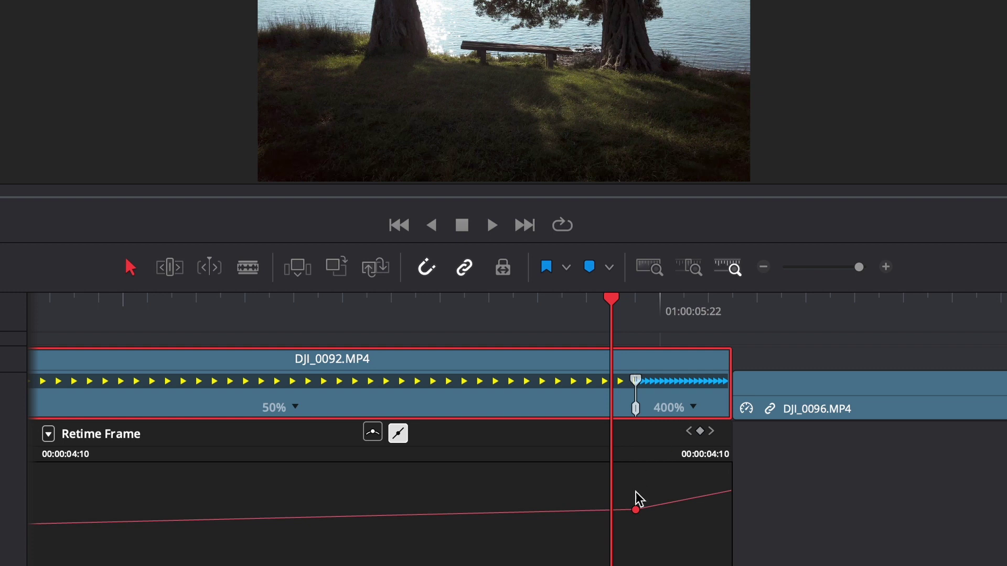
scroll(430, 349, "up", 1)
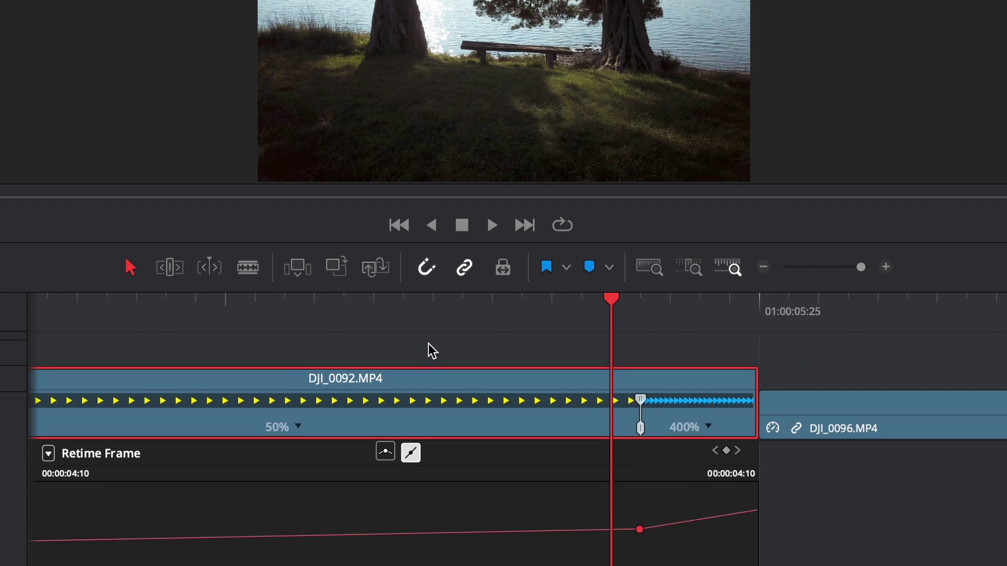
left_click(386, 453)
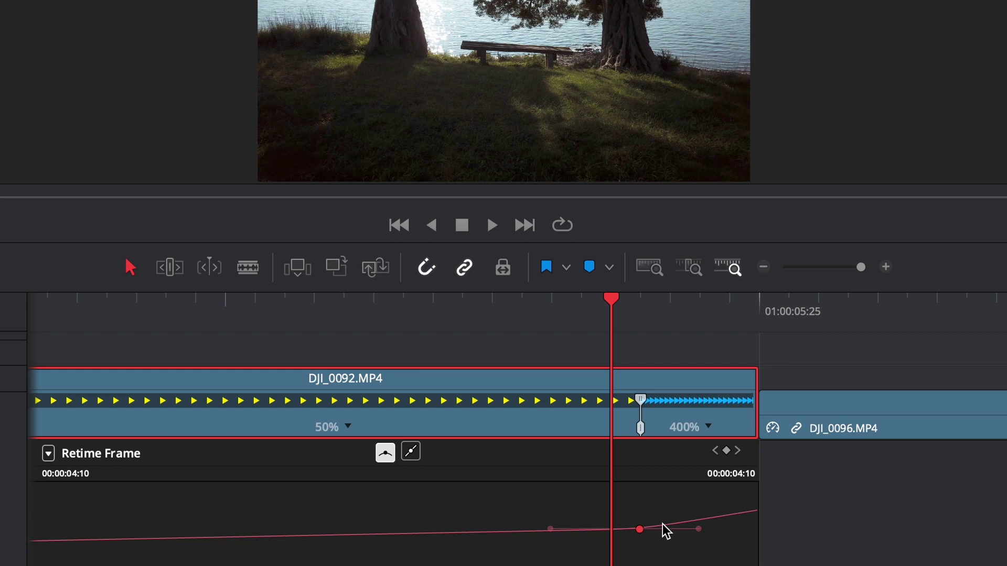
Step: Lengthen the keyframe's Bezier handles on the retime curve for a more gradual speed transition
left_click_drag(550, 530, 494, 526)
left_click_drag(497, 464, 405, 465)
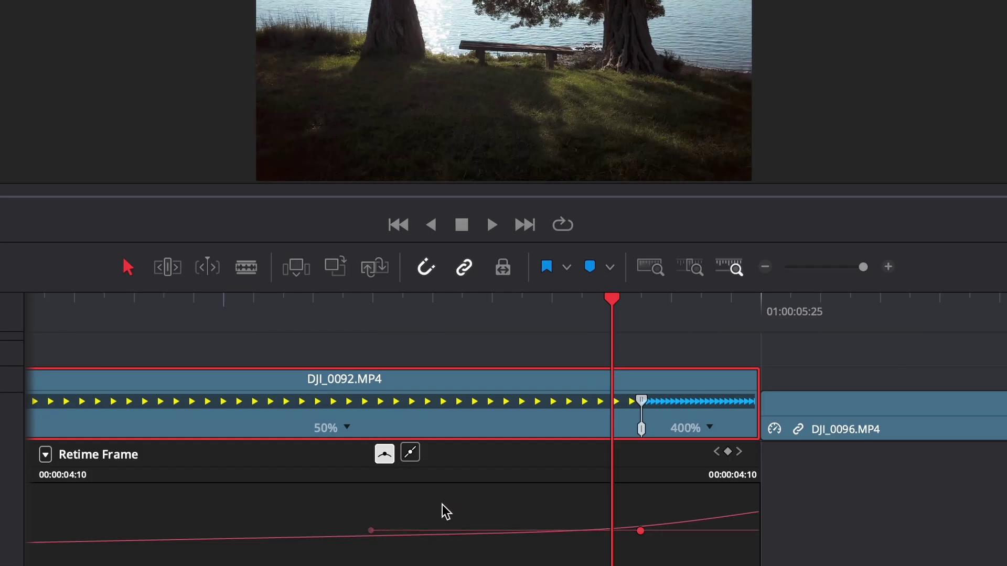
scroll(445, 512, "down", 5)
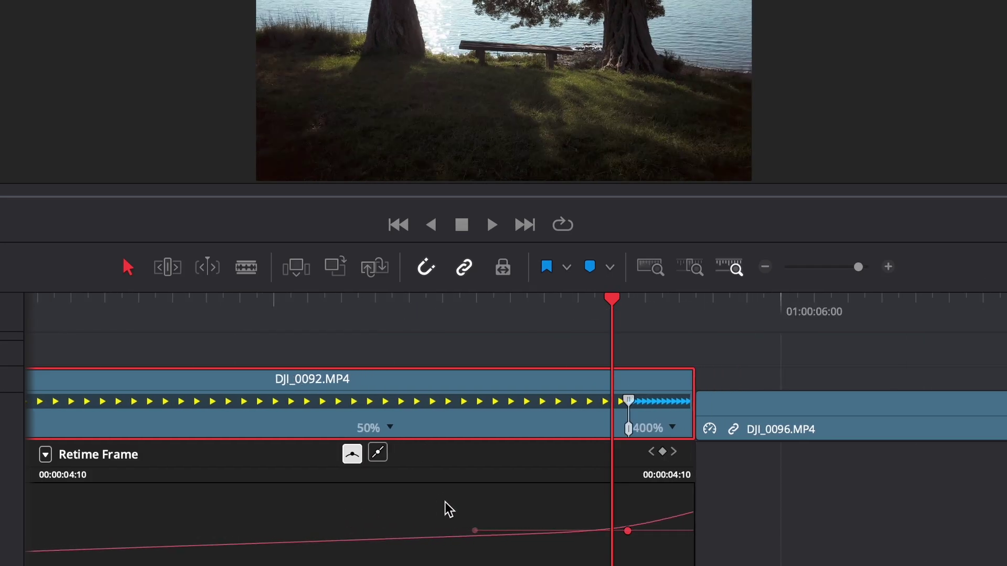
Step: Play the smoothed ramp from DJI_0092.MP4 into DJI_0096.MP4 full screen, then return to the timeline
scroll(445, 508, "down", 4)
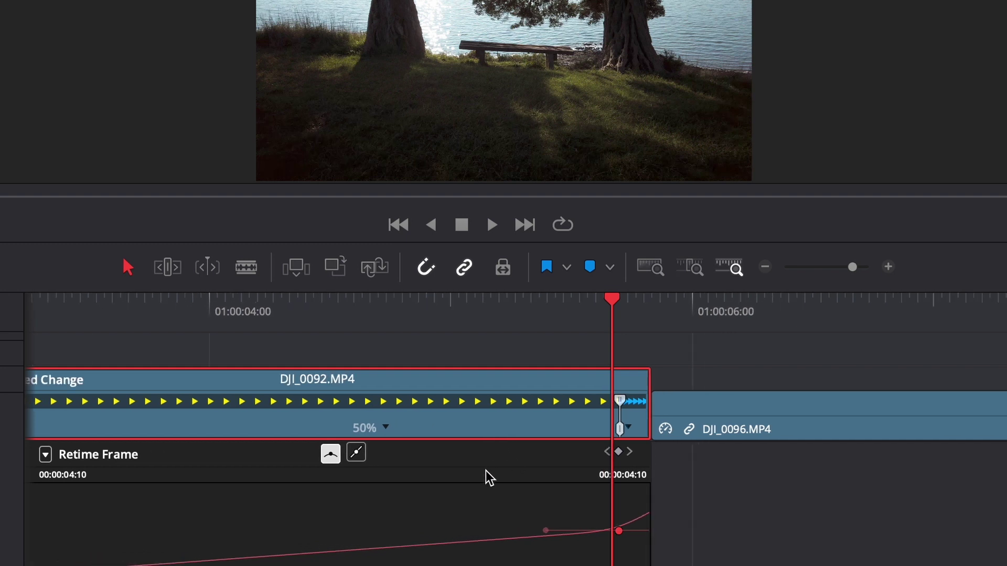
scroll(490, 476, "down", 2)
left_click_drag(540, 317, 492, 303)
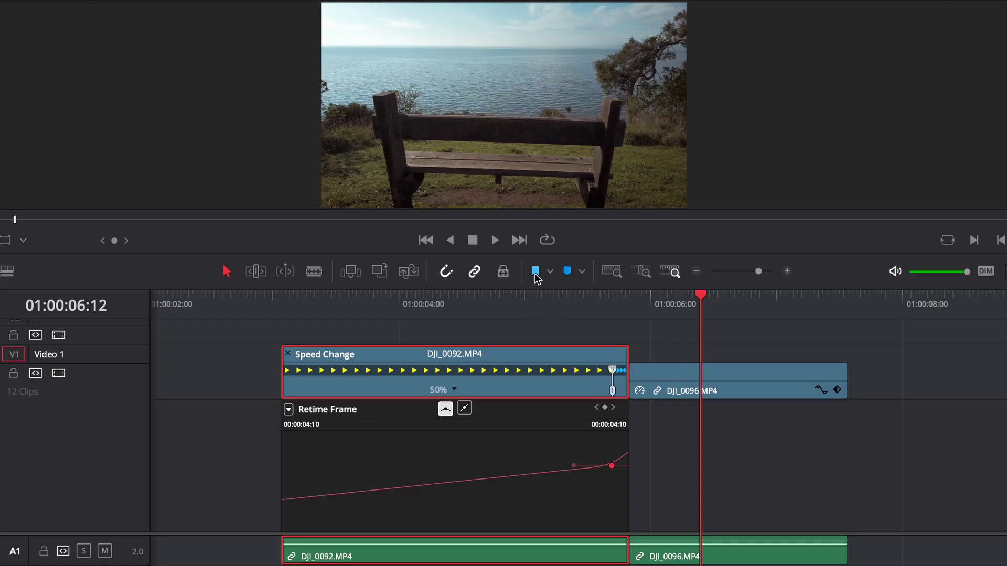
left_click(516, 296)
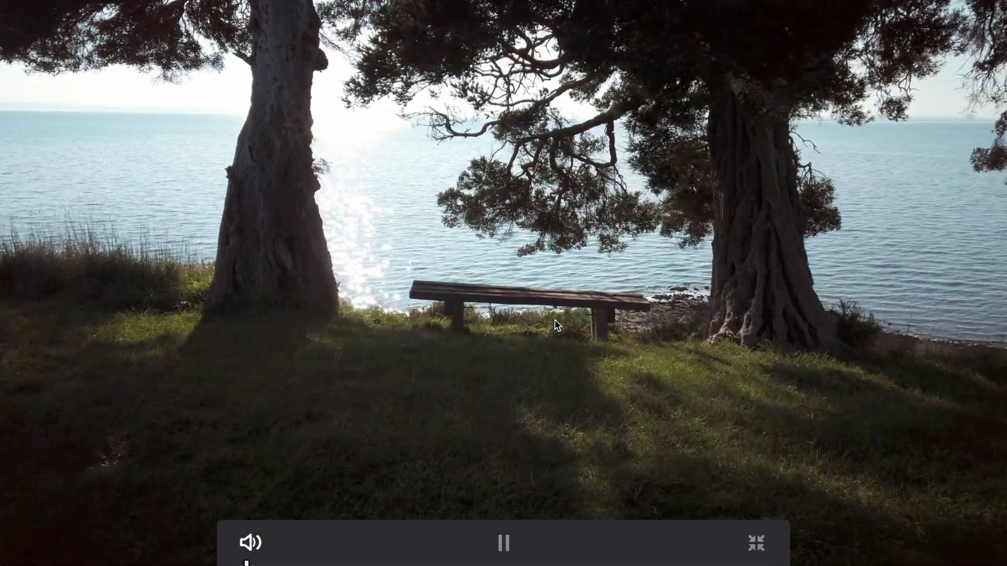
key("space")
key("Escape")
Step: Select DJI_0096.MP4 on the timeline and turn on its retime controls
scroll(772, 339, "right", 6)
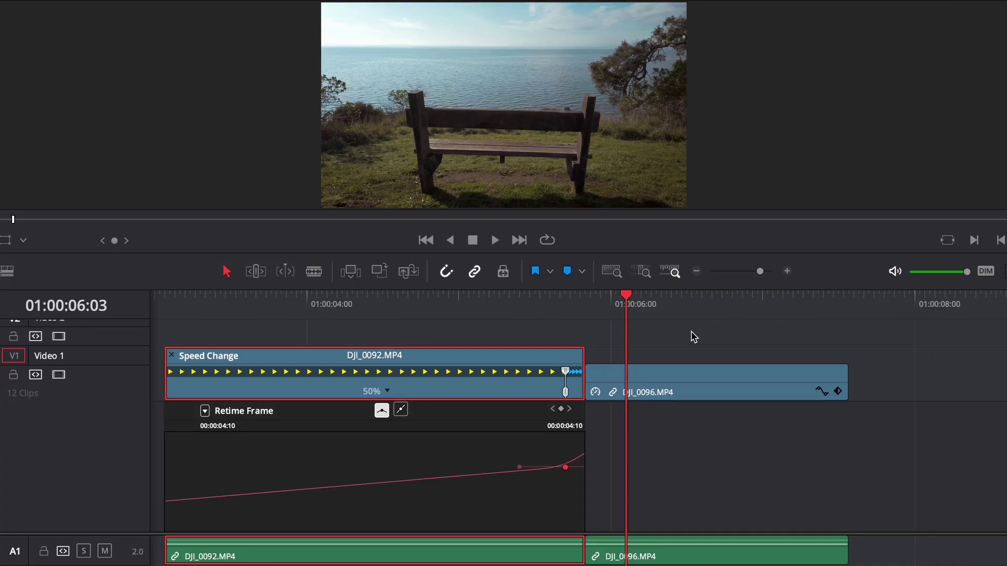
scroll(502, 350, "left", 2)
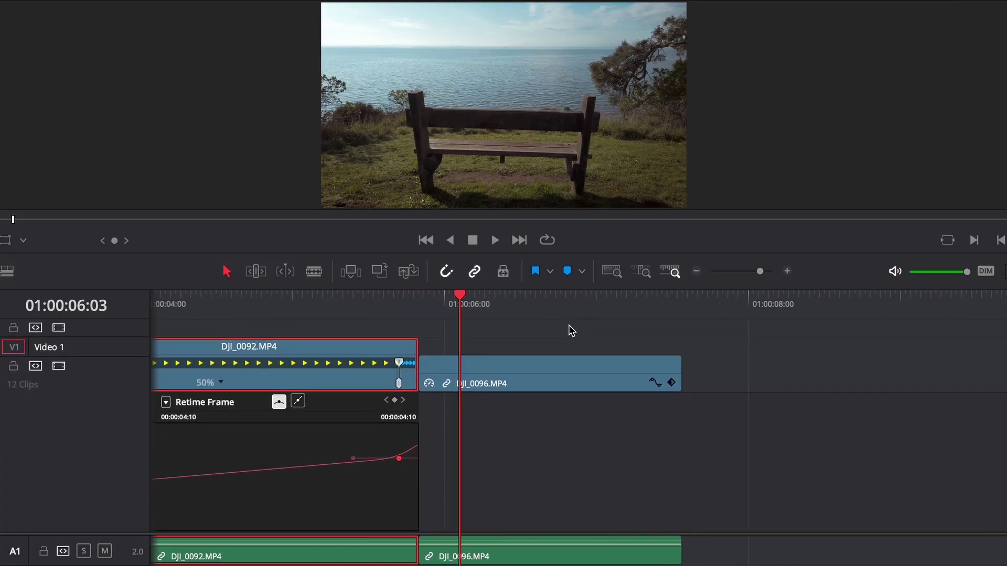
left_click(543, 366)
left_click(546, 307)
left_click_drag(546, 309, 554, 313)
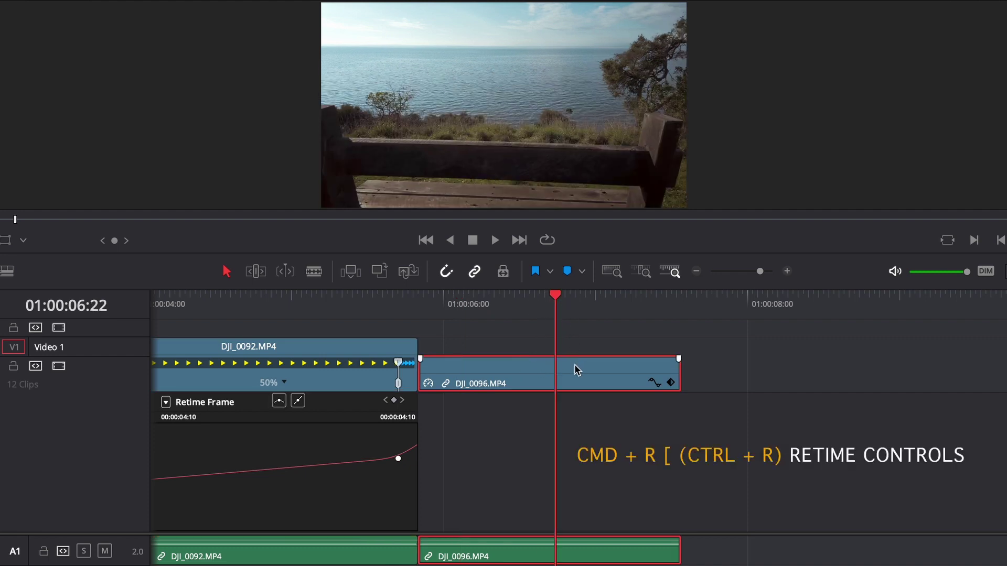
key("ctrl+r")
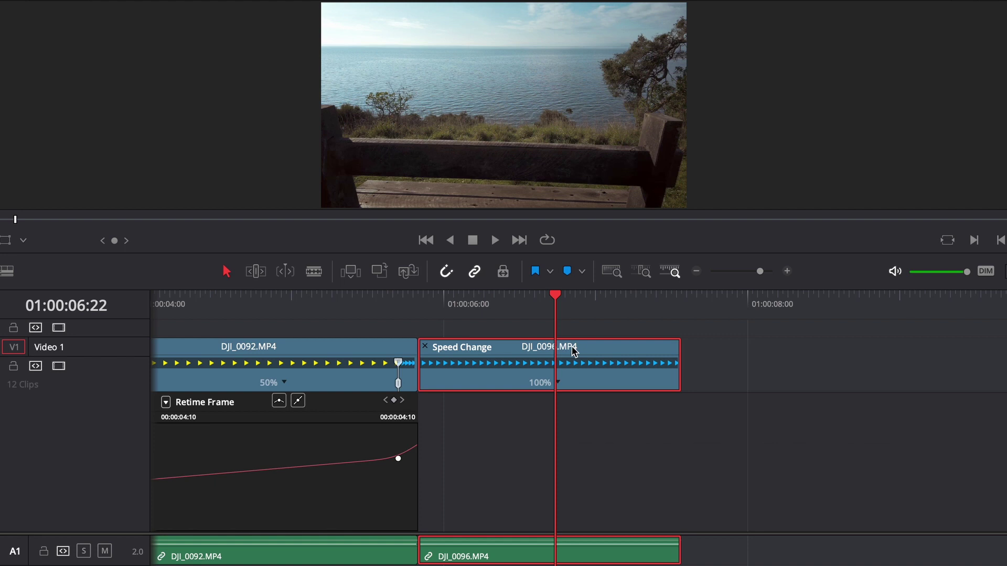
Step: Show the retime curve of DJI_0096.MP4 and add a retime keyframe near the clip's start at 01:00:06:03
left_click_drag(549, 297, 474, 332)
scroll(465, 325, "up", 1)
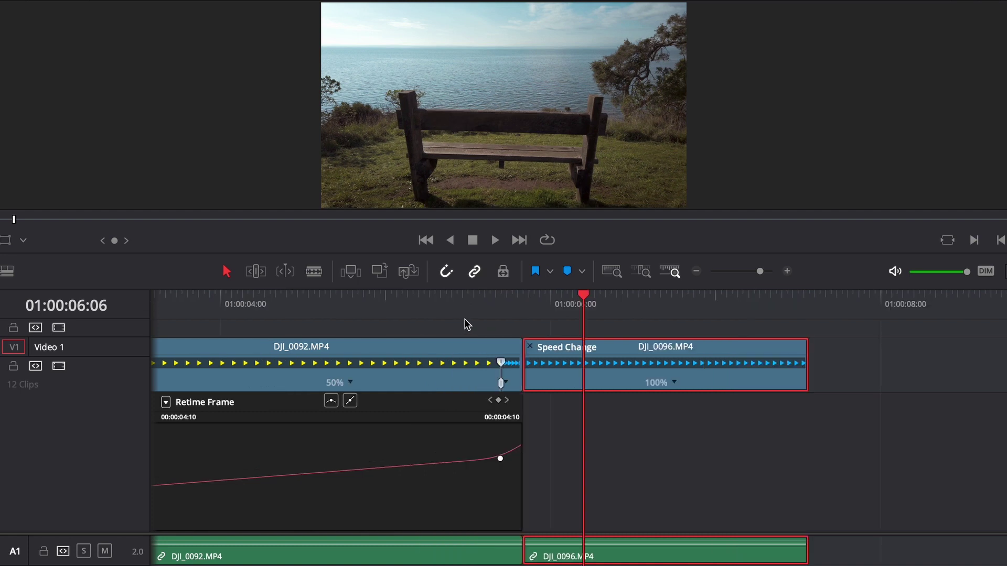
scroll(465, 326, "up", 4)
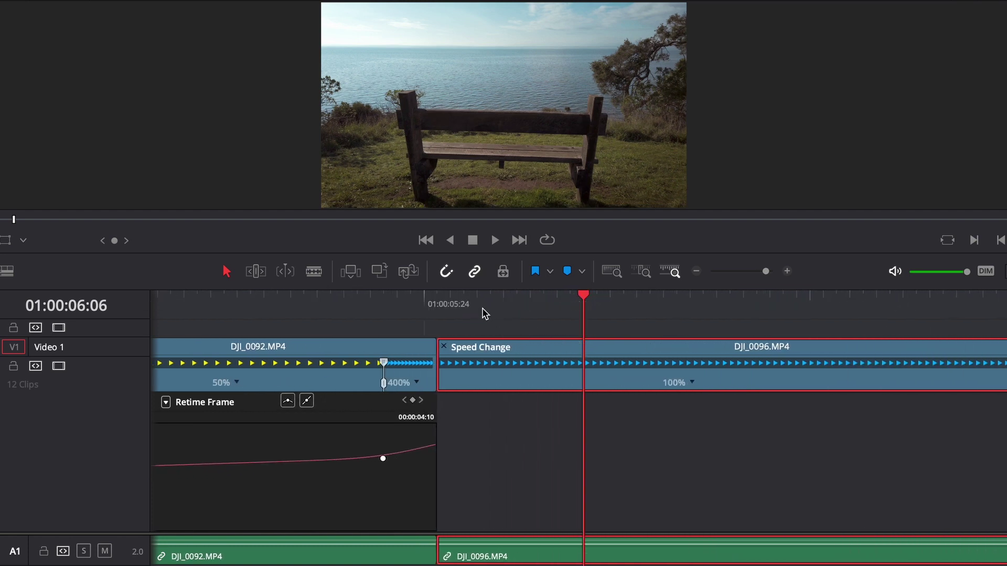
left_click_drag(474, 301, 540, 309)
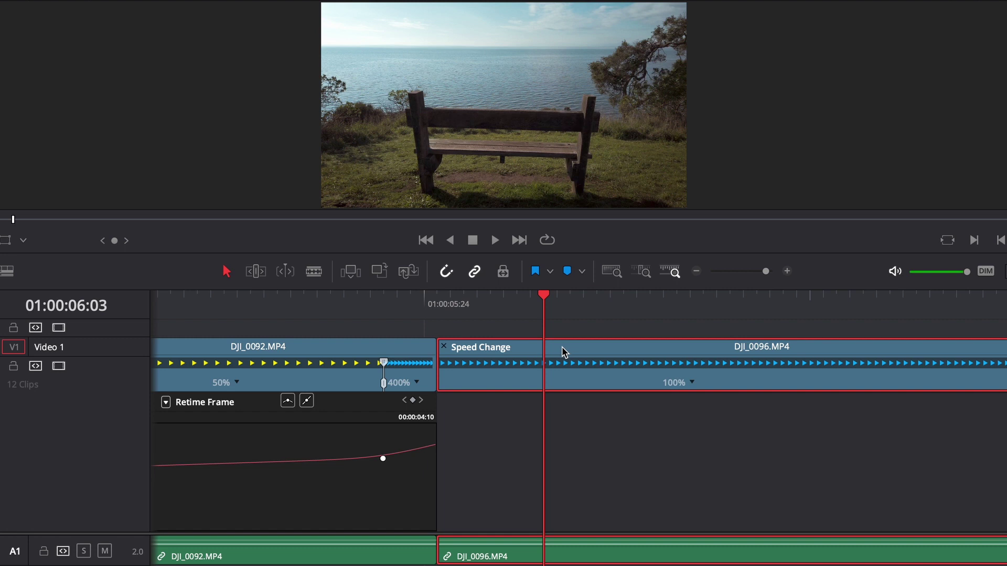
scroll(605, 421, "down", 1)
scroll(609, 420, "down", 2)
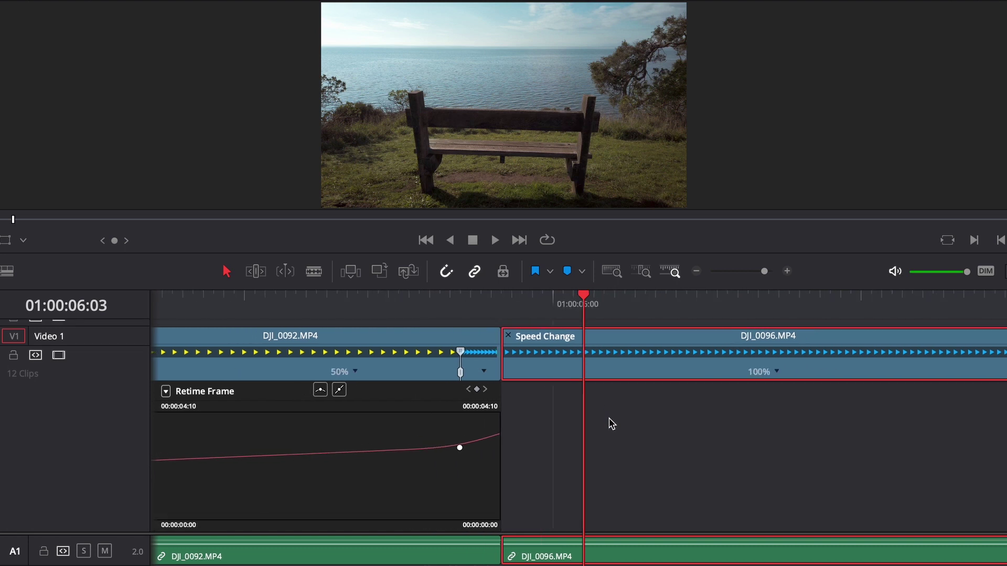
right_click(637, 363)
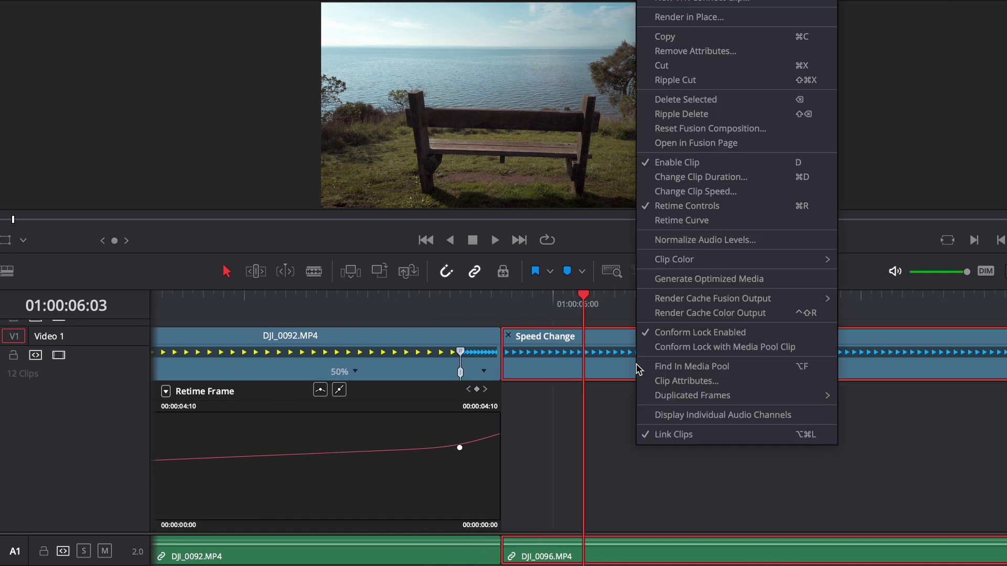
left_click(682, 220)
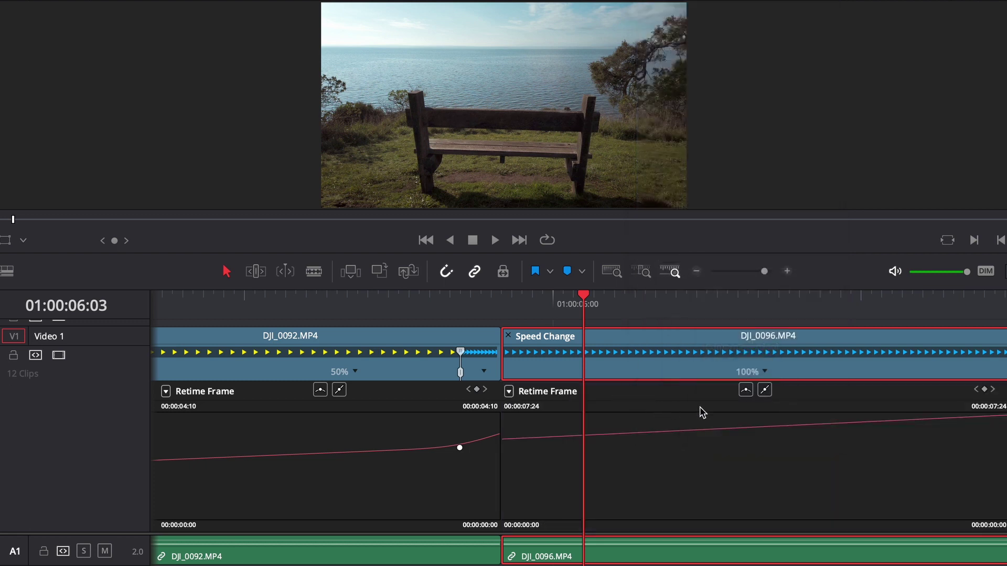
left_click(985, 390)
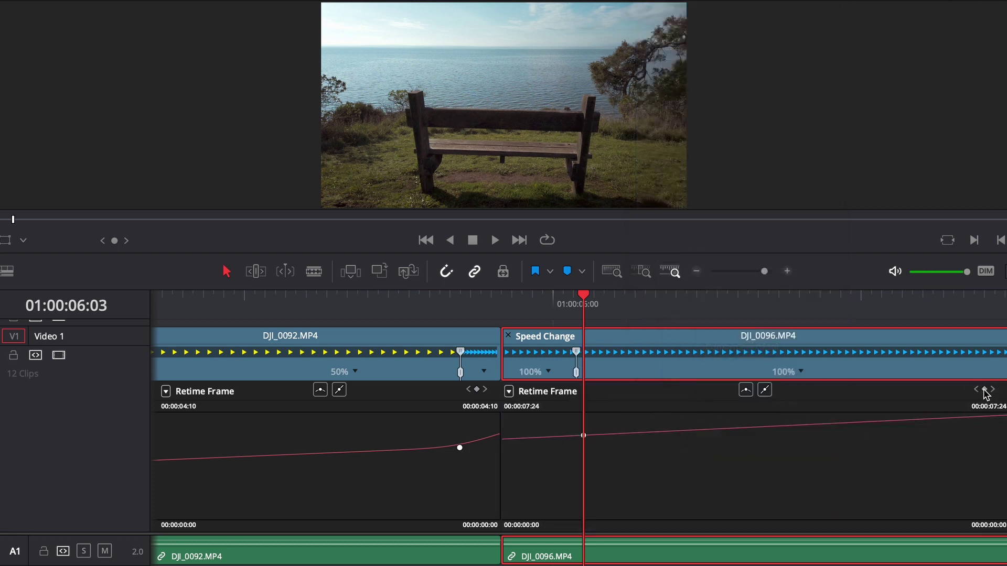
Step: Set the speed of the opening segment of DJI_0096.MP4, before its keyframe, to 200%
left_click(549, 371)
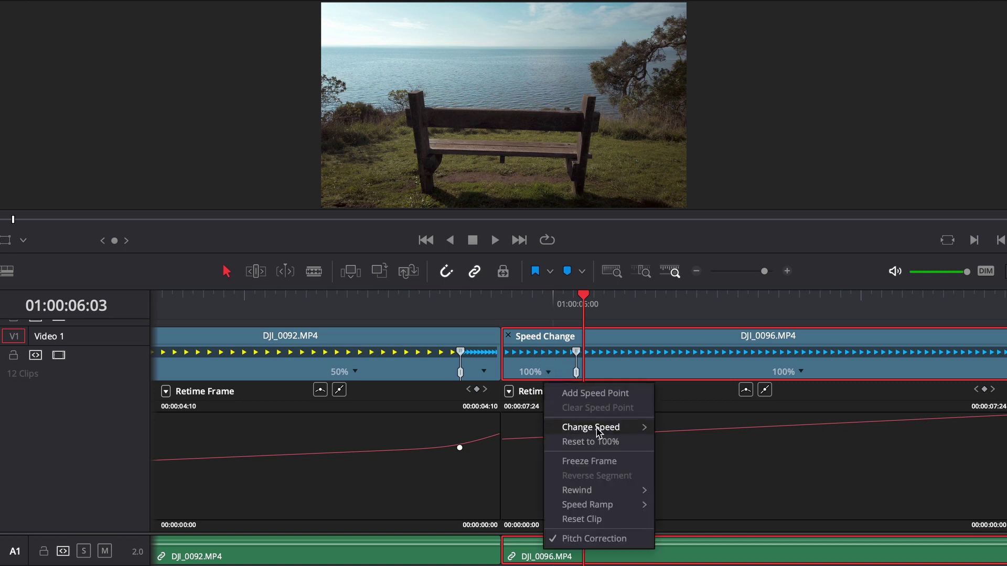
mouse_move(599, 432)
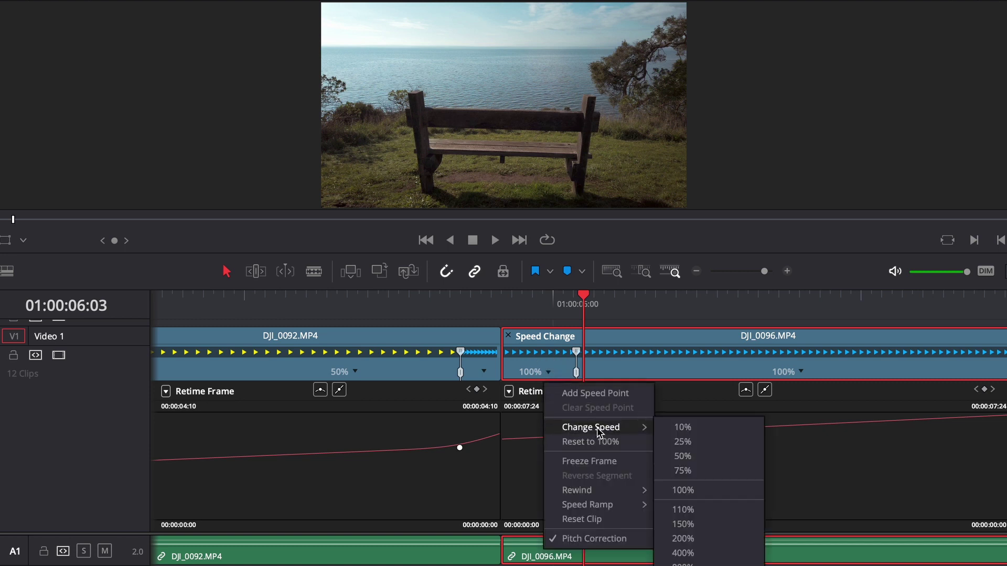
left_click(711, 547)
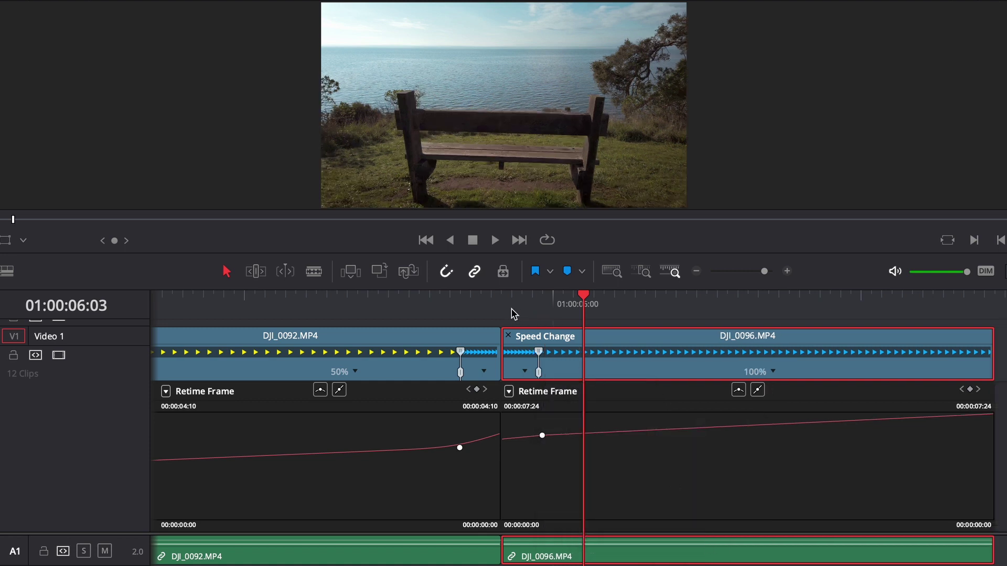
Step: Play the cut between DJI_0092.MP4 and DJI_0096.MP4 full screen twice to judge the 200% opening speed
left_click_drag(479, 305, 441, 302)
key("p")
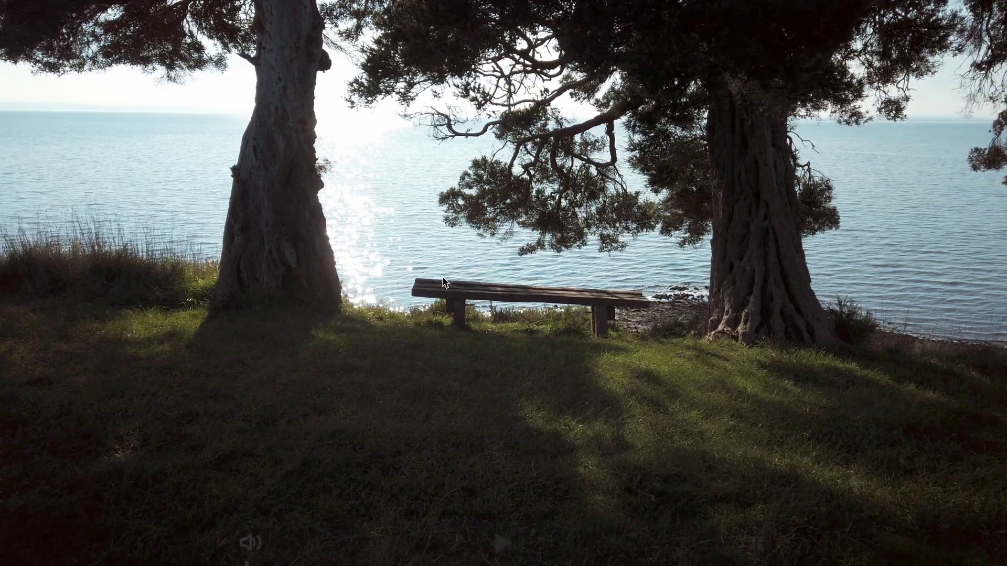
key("space")
key("space")
key("p")
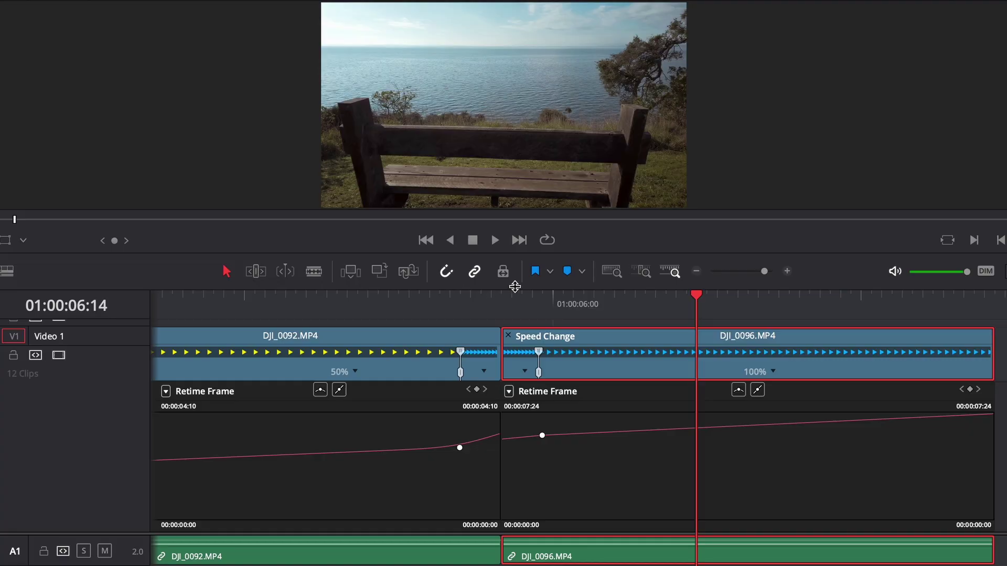
left_click(469, 303)
left_click_drag(469, 303, 420, 301)
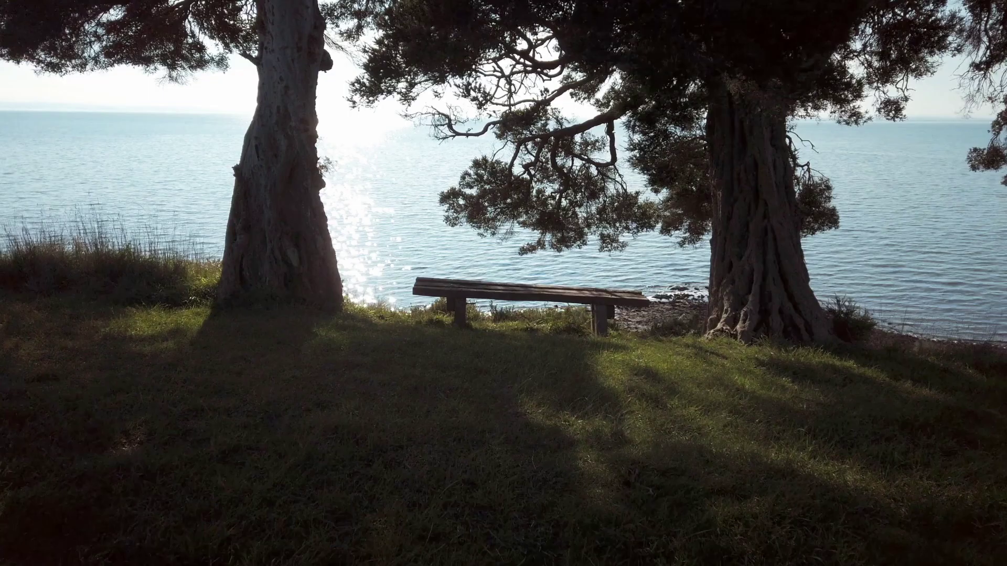
left_click(427, 295)
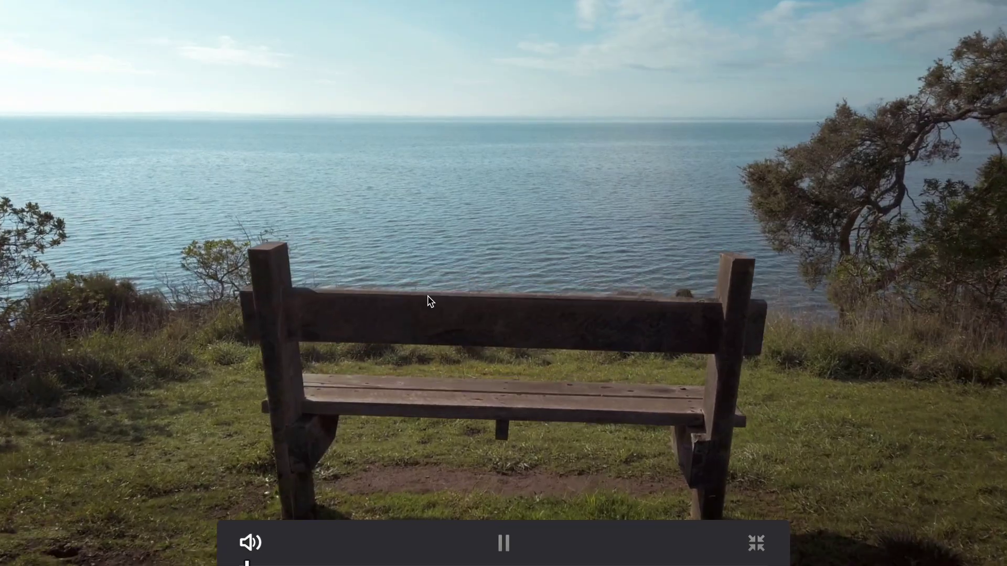
left_click(427, 295)
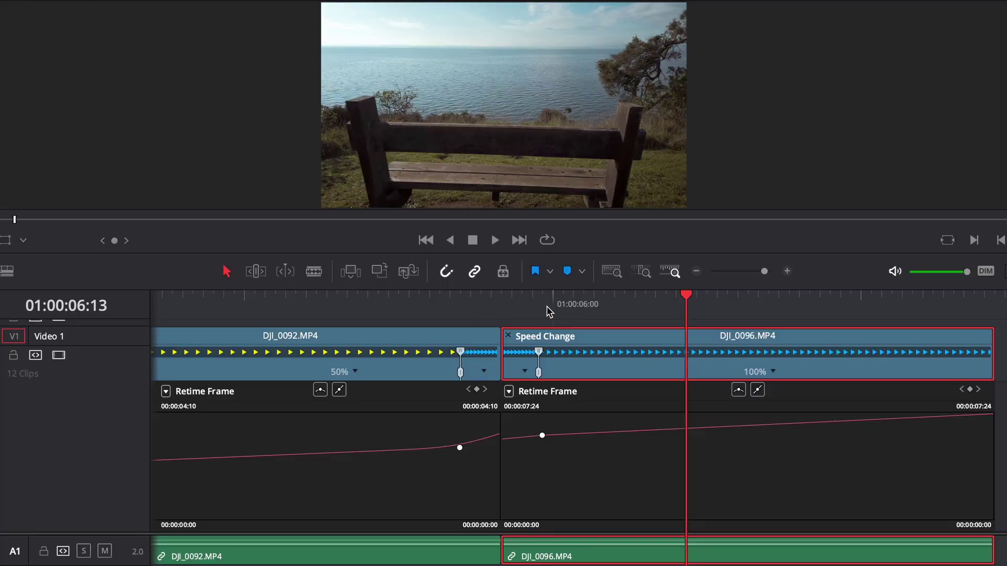
Step: Raise the speed of the opening segment of DJI_0096.MP4 to 400% to match the end of DJI_0092.MP4
left_click(551, 313)
scroll(562, 330, "up", 3)
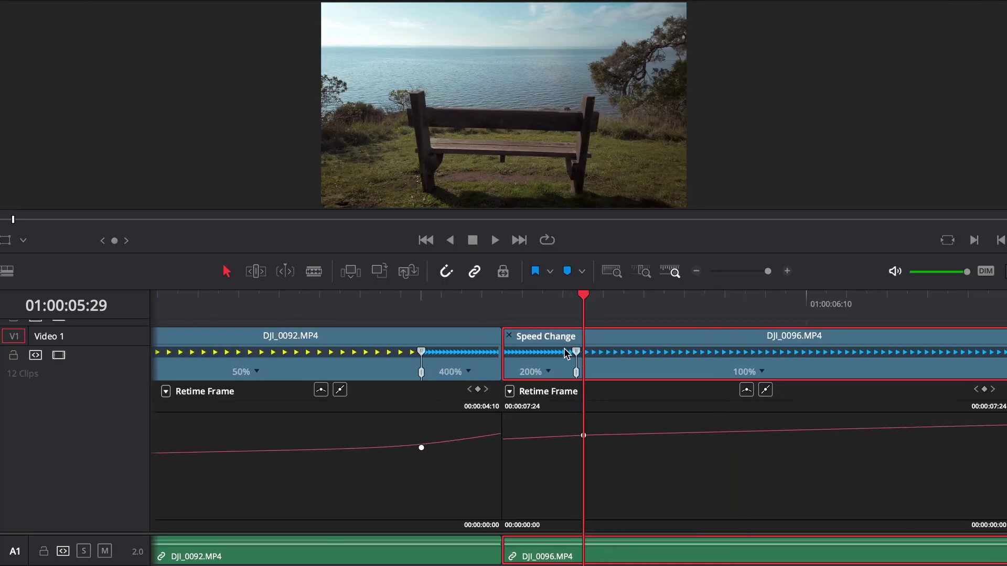
scroll(556, 382, "up", 1)
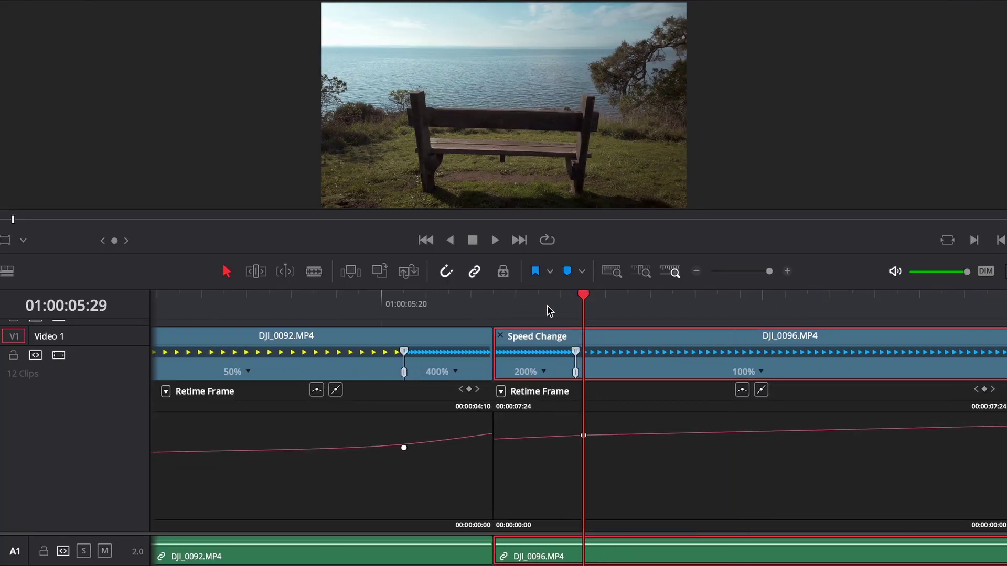
key("Up")
left_click(546, 373)
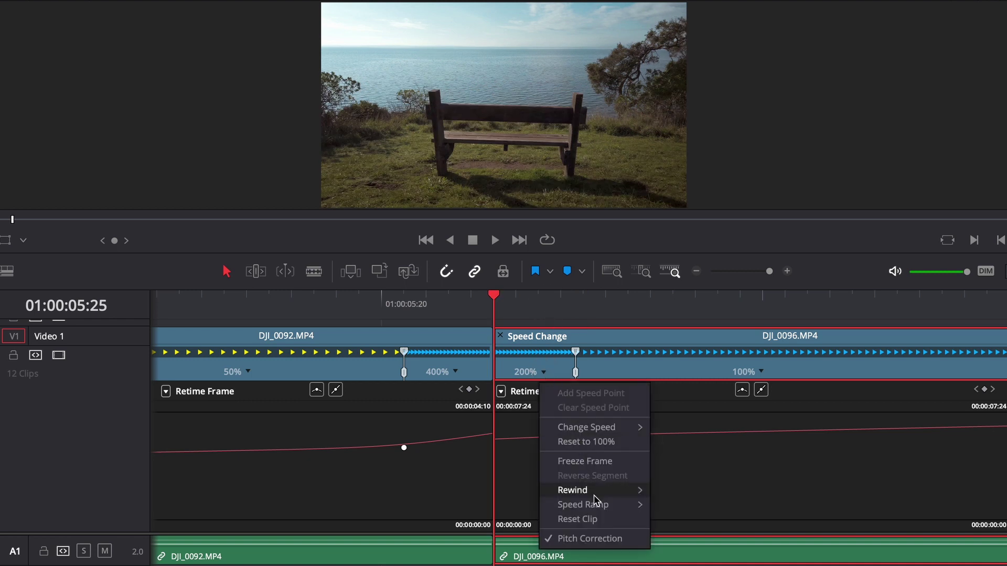
mouse_move(604, 510)
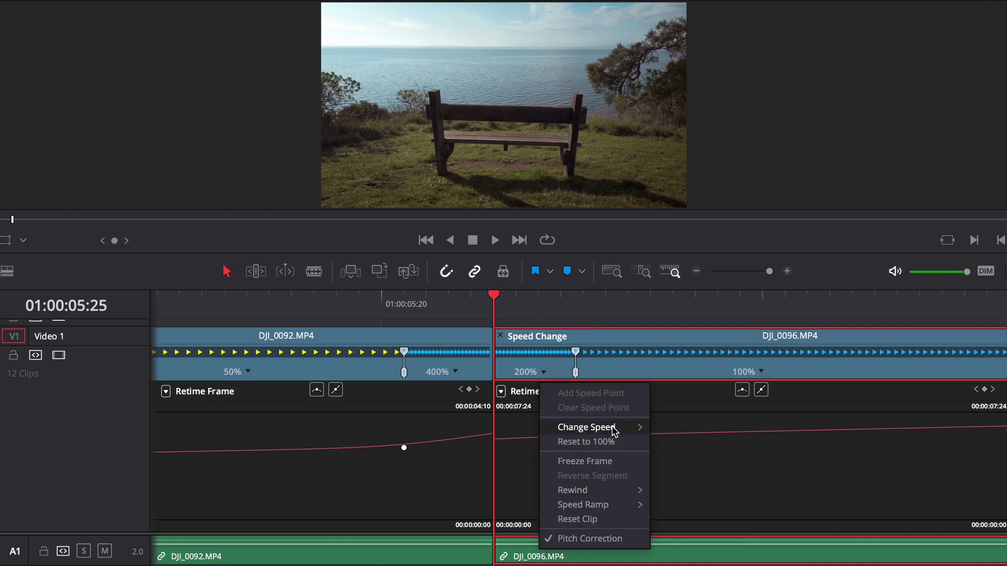
mouse_move(612, 427)
left_click(698, 552)
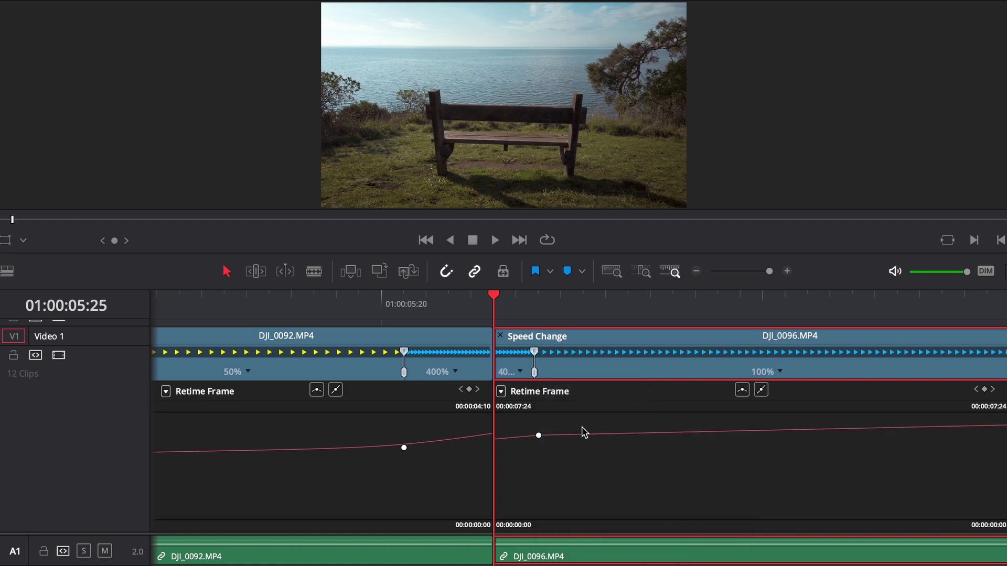
Step: Play the transition full screen from the end of DJI_0092.MP4 to check the matched 400% speeds
left_click_drag(457, 293, 419, 304)
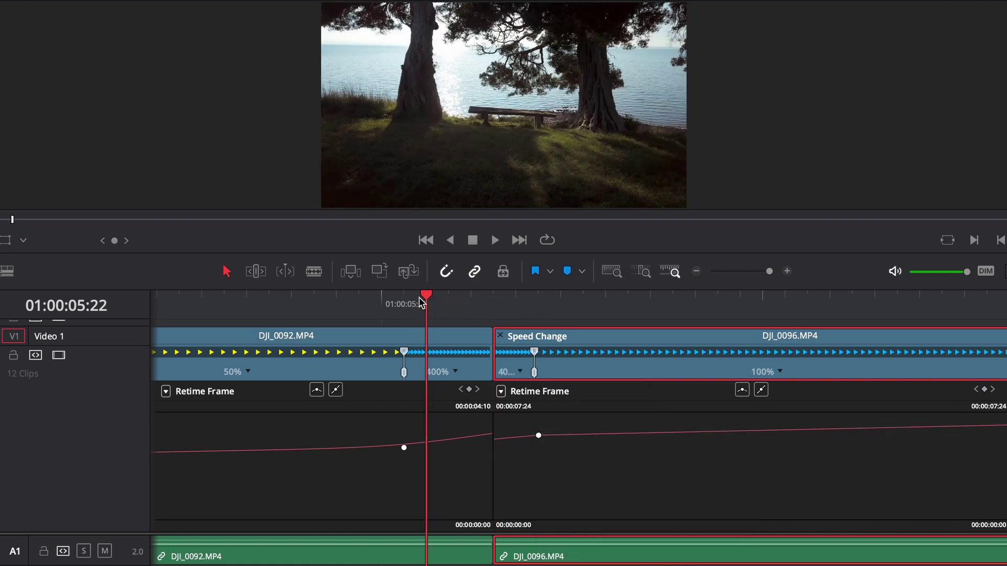
key("p")
key("space")
key("space")
key("p")
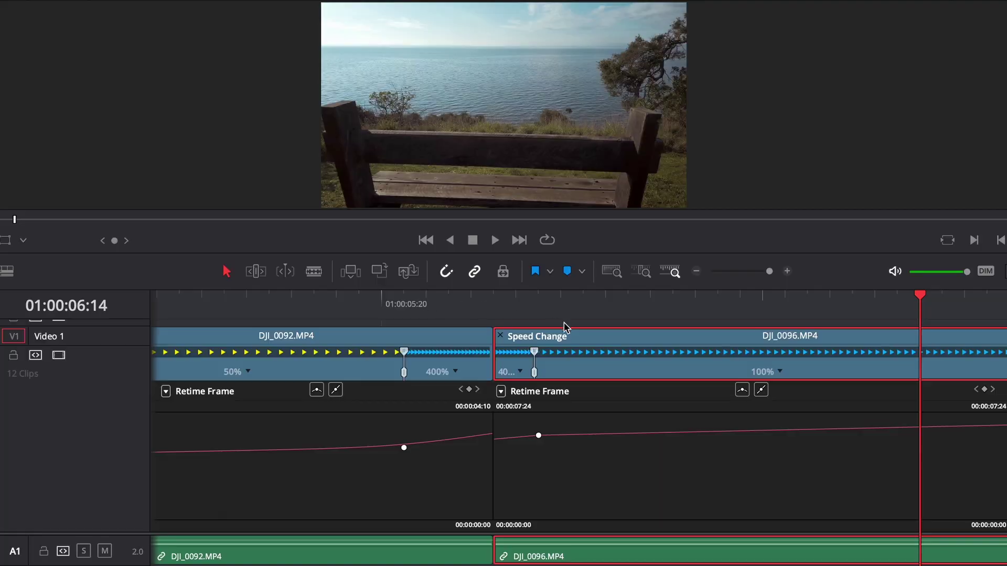
Step: Switch the retime keyframe on the DJI_0096.MP4 curve to Bezier and extend its handle for a gradual slowdown
key("Up")
scroll(546, 306, "up", 1)
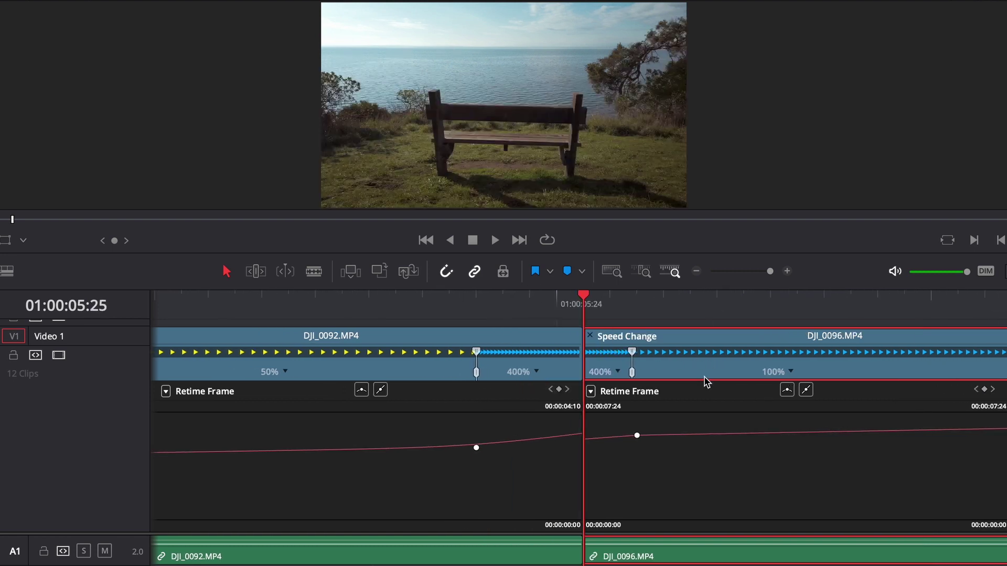
left_click(648, 435)
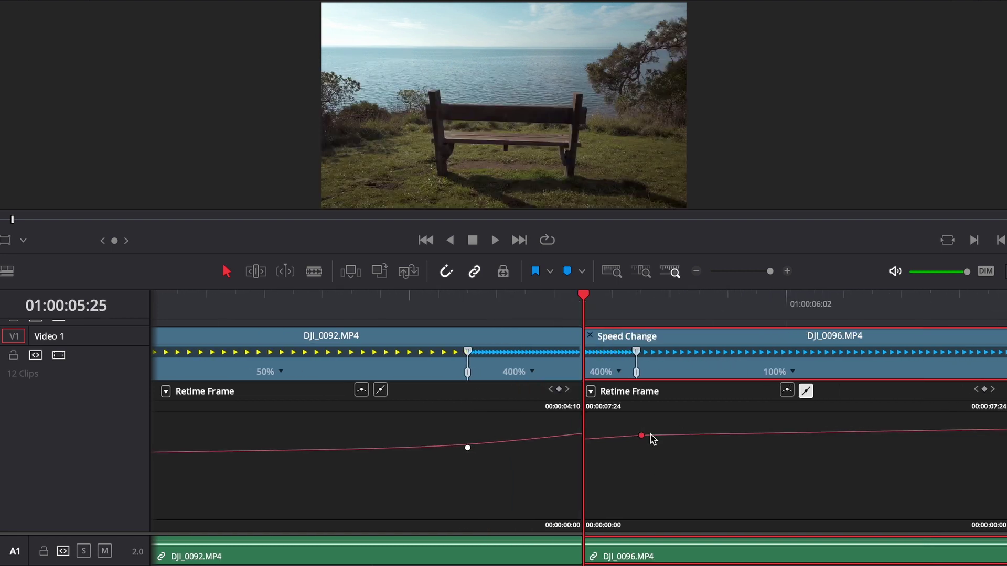
left_click(788, 391)
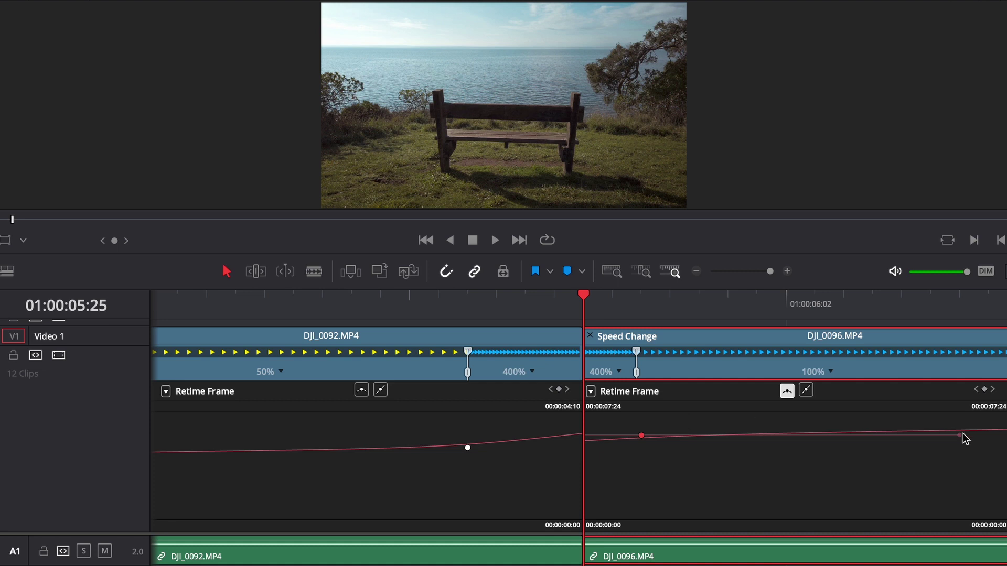
left_click_drag(960, 436, 980, 431)
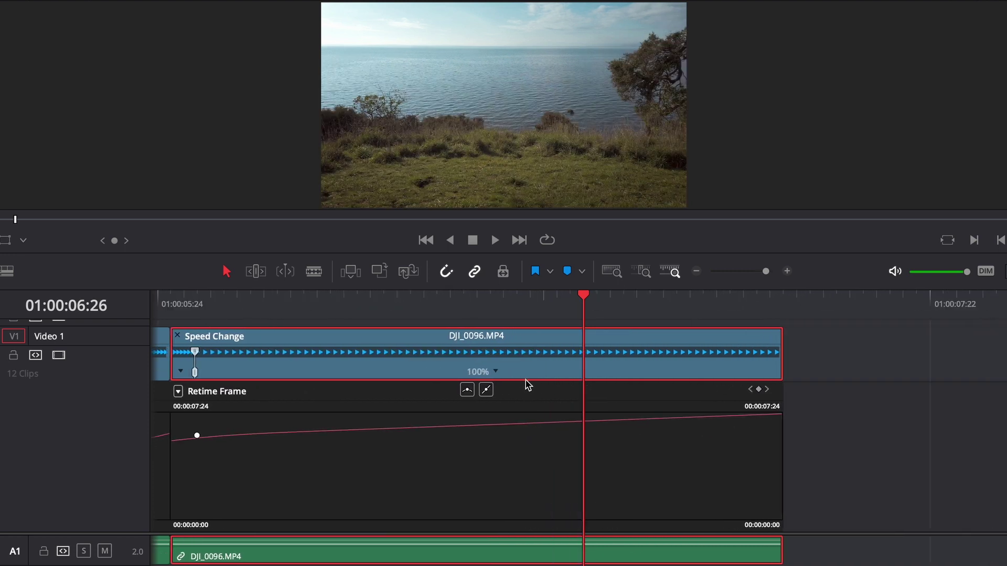
Step: Set the speed of the DJI_0096.MP4 segment after the keyframe to 50%
left_click(495, 373)
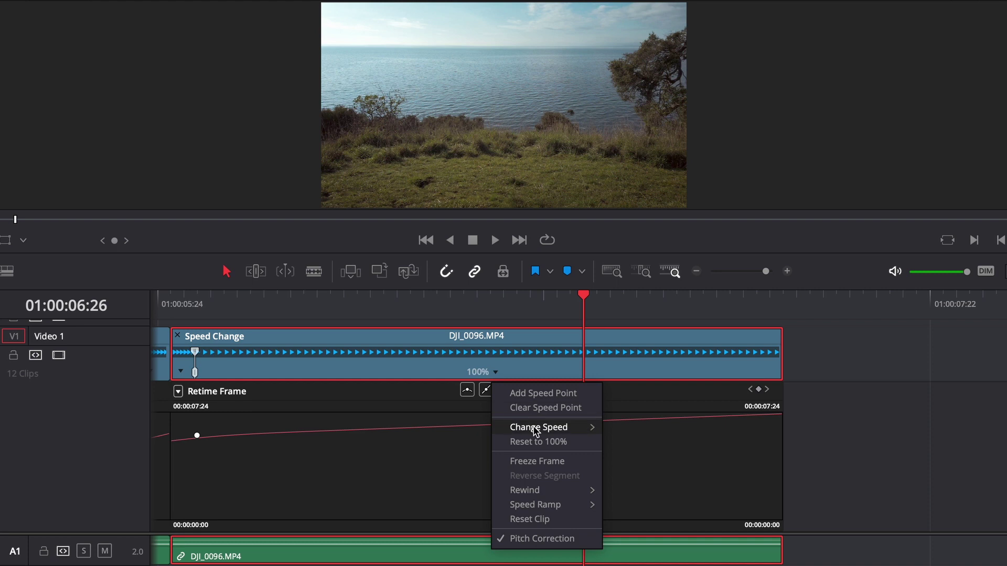
mouse_move(538, 429)
left_click(636, 457)
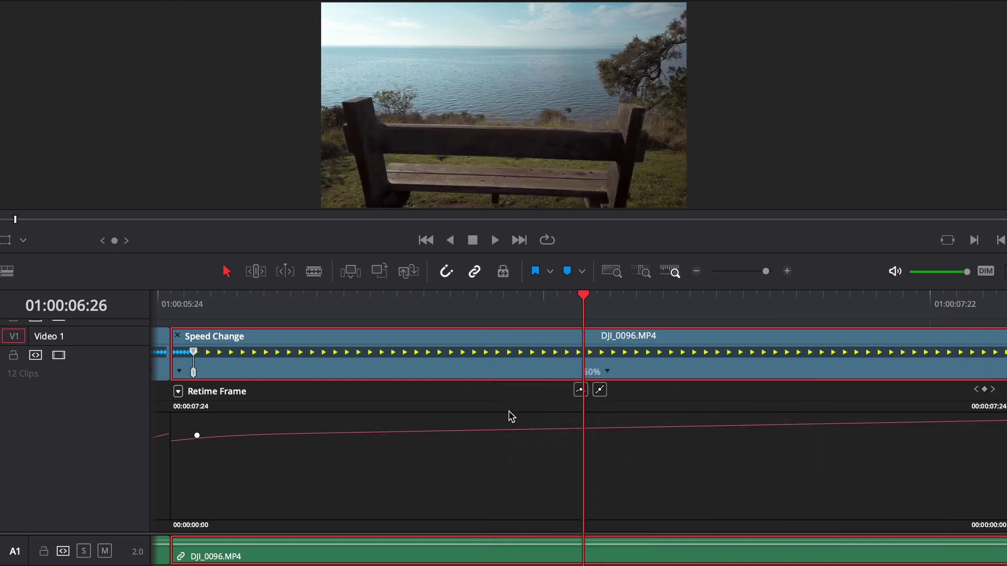
Step: Add a retime keyframe near the end of DJI_0096.MP4 at 01:00:07:17
scroll(519, 398, "down", 3)
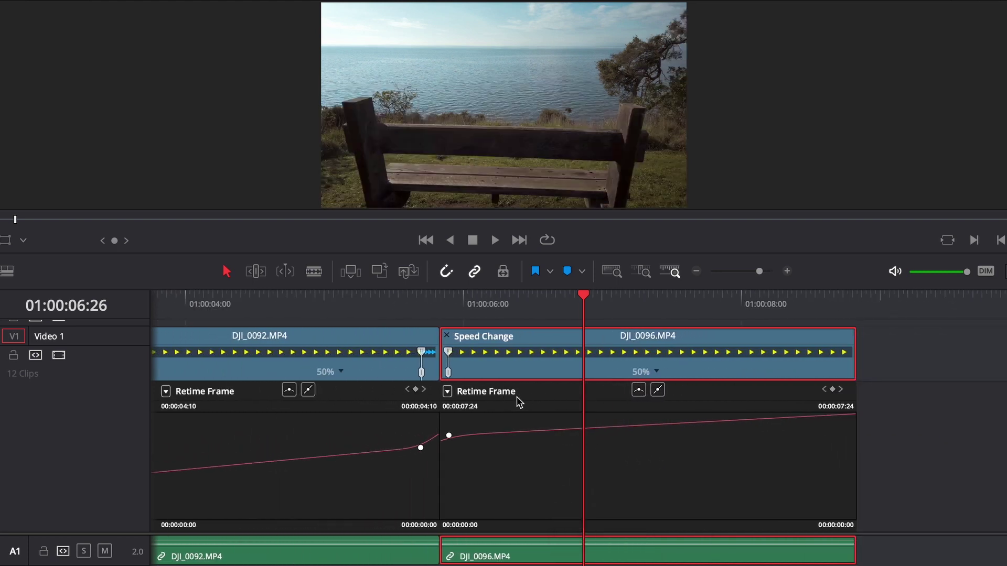
left_click_drag(590, 313, 717, 310)
left_click_drag(603, 315, 682, 315)
scroll(795, 437, "up", 1)
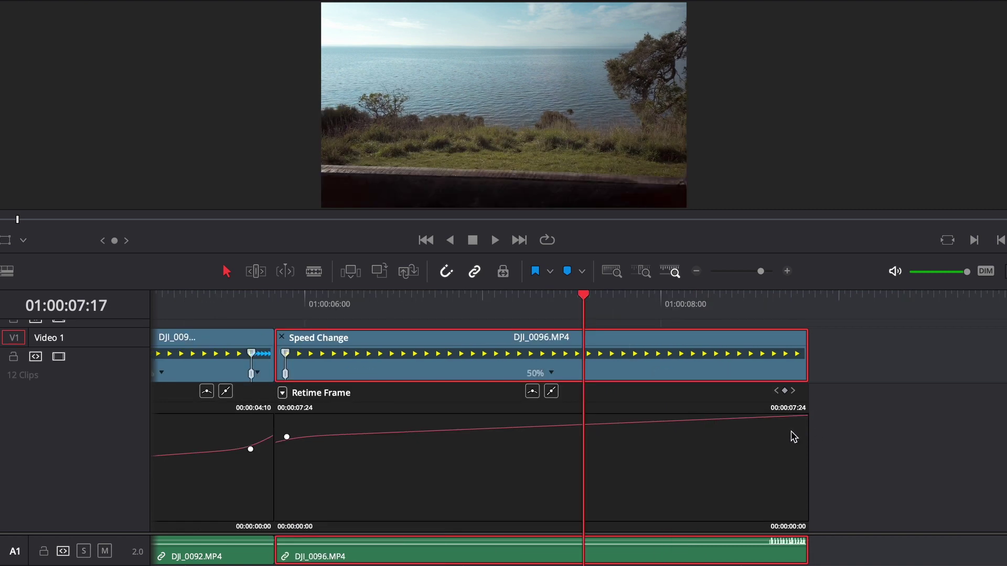
left_click(785, 391)
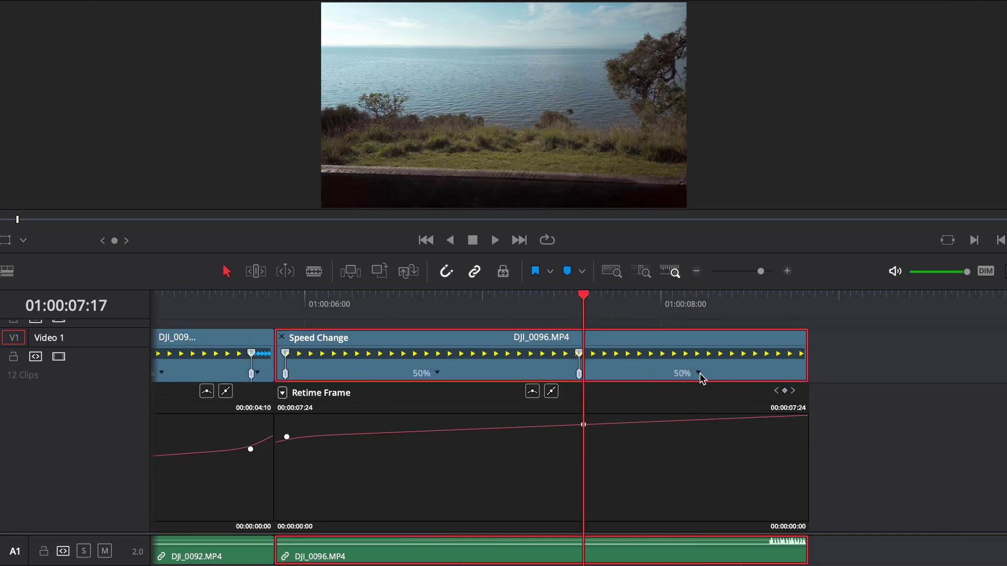
Step: Set the speed of the closing segment of DJI_0096.MP4 to 400%
left_click(698, 374)
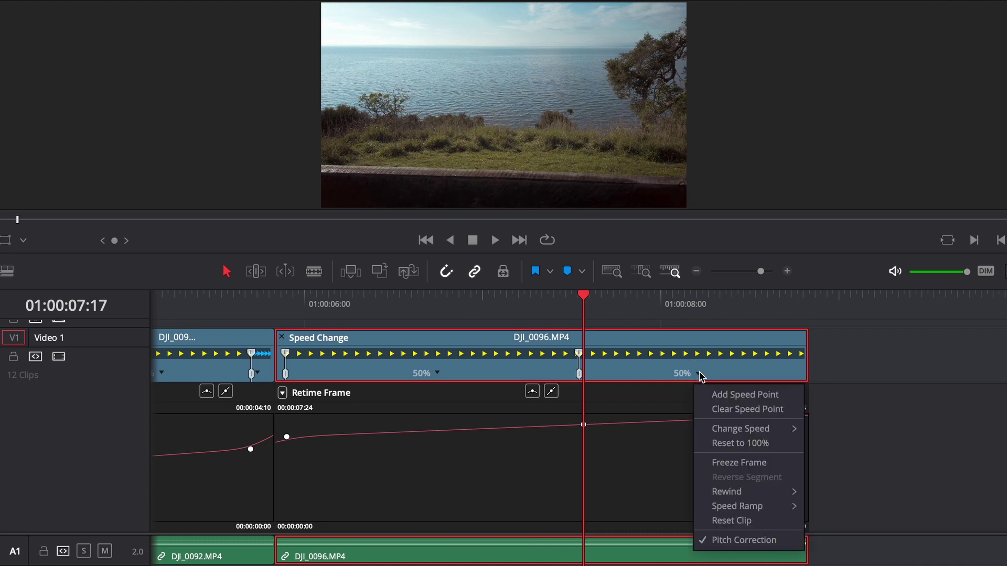
mouse_move(770, 432)
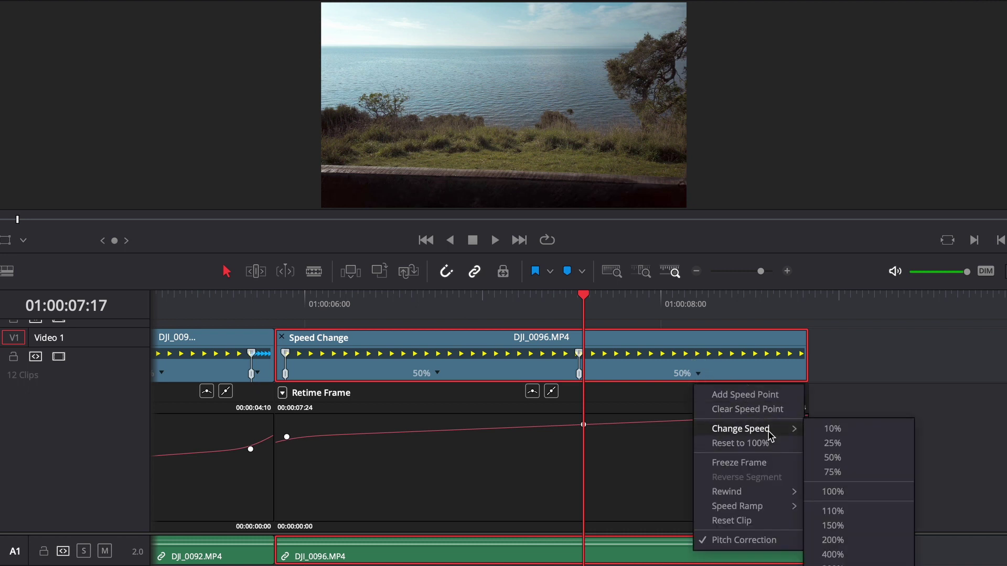
left_click(854, 554)
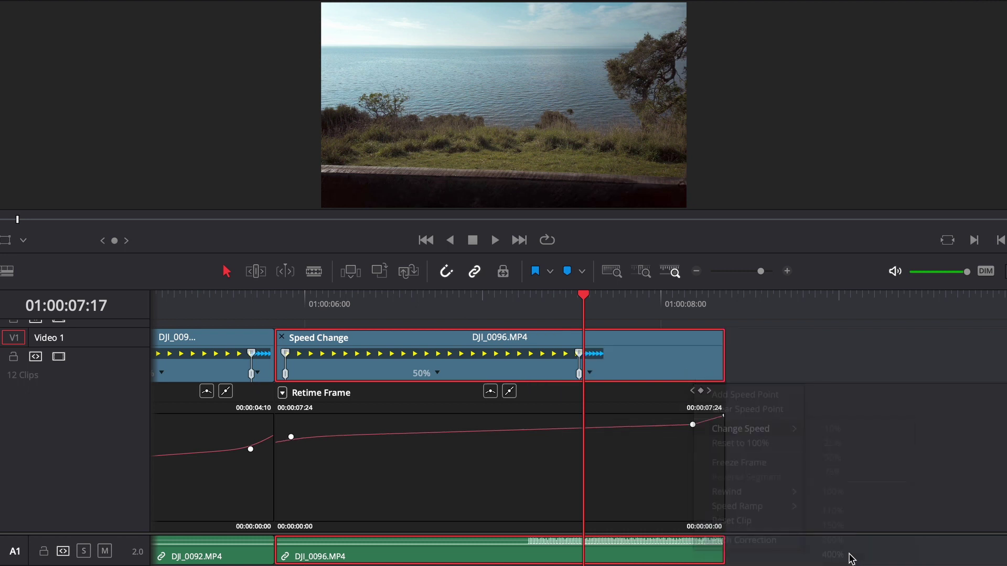
Step: Switch the closing retime keyframe on the DJI_0096.MP4 curve to Bezier
scroll(613, 375, "up", 4)
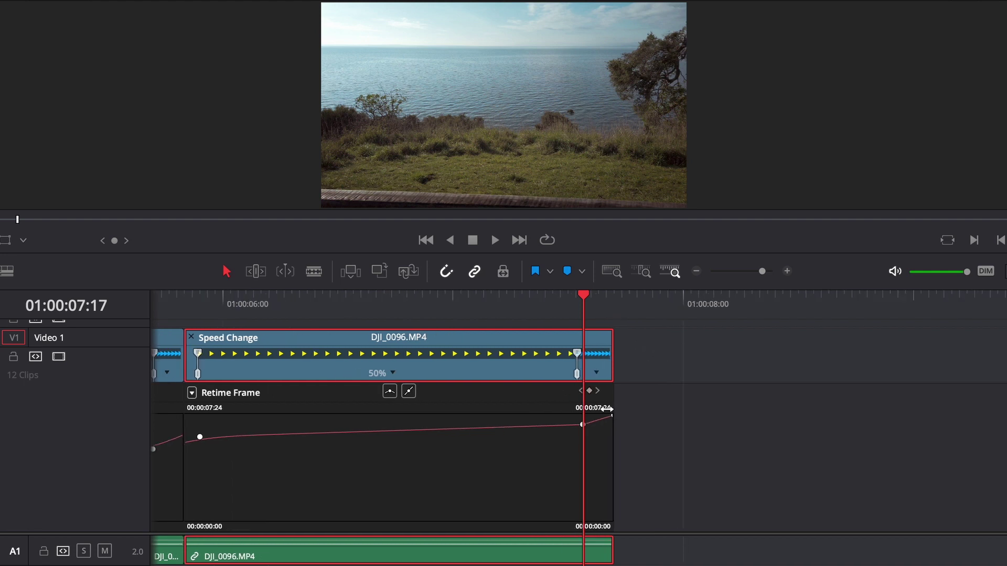
left_click(582, 426)
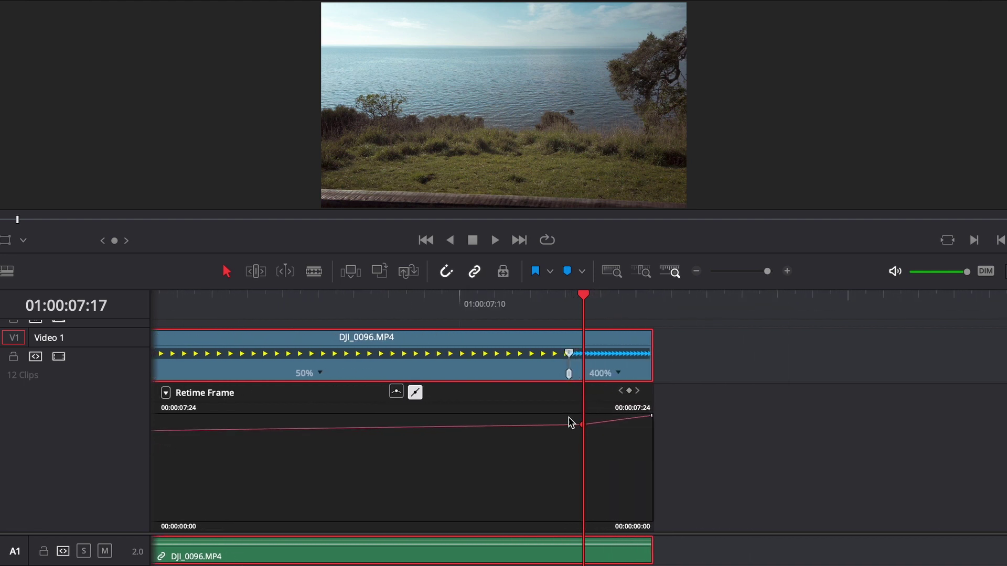
left_click(396, 395)
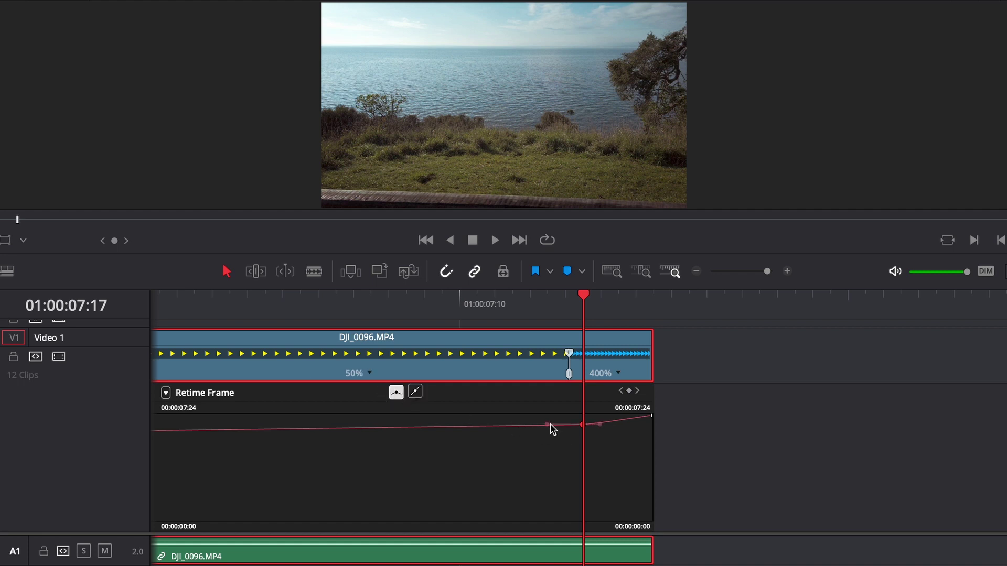
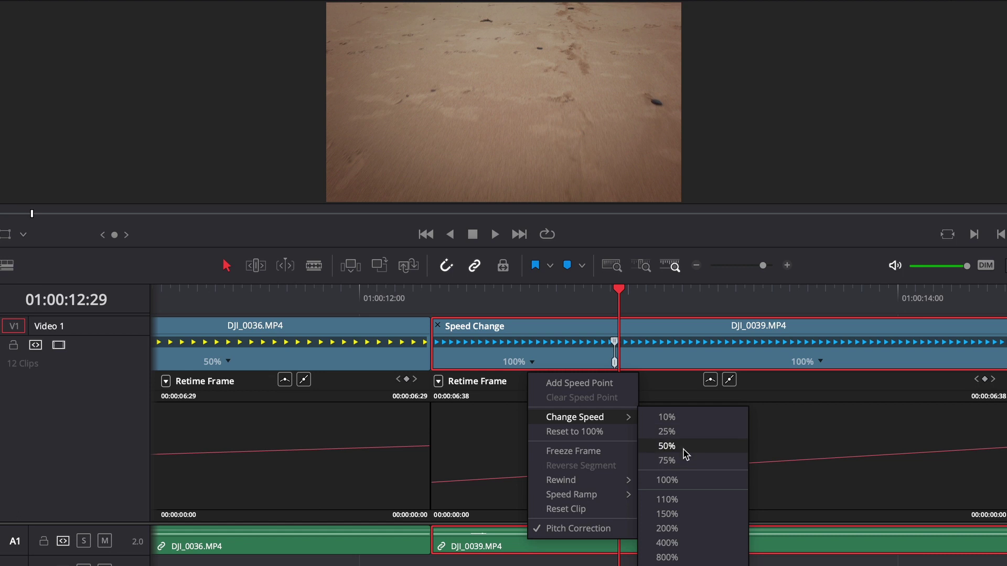
Step: Play DJI_0039.MP4 full screen up to the rising cliff view near its end to judge where the speed-up should begin
left_click_drag(379, 298, 260, 302)
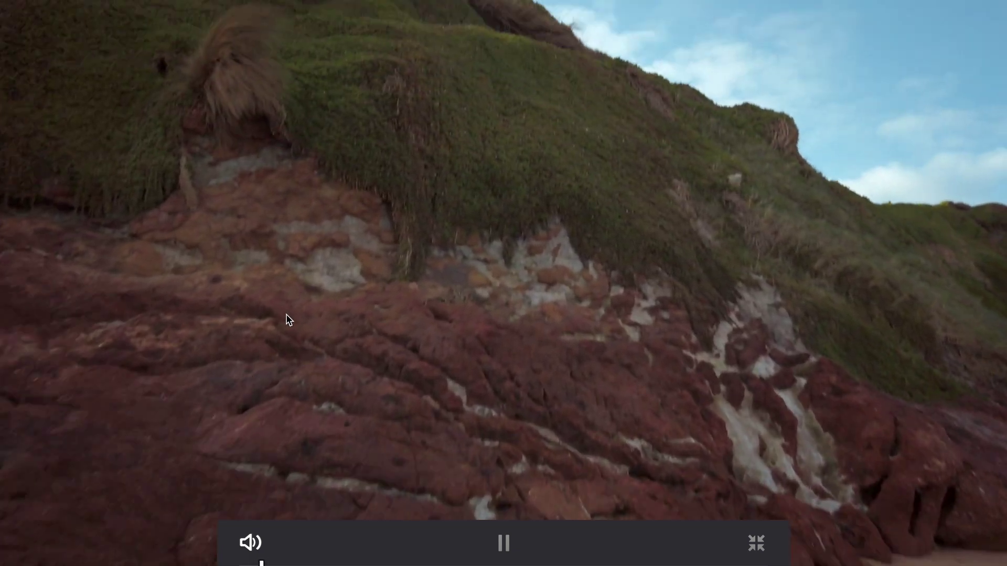
key("space")
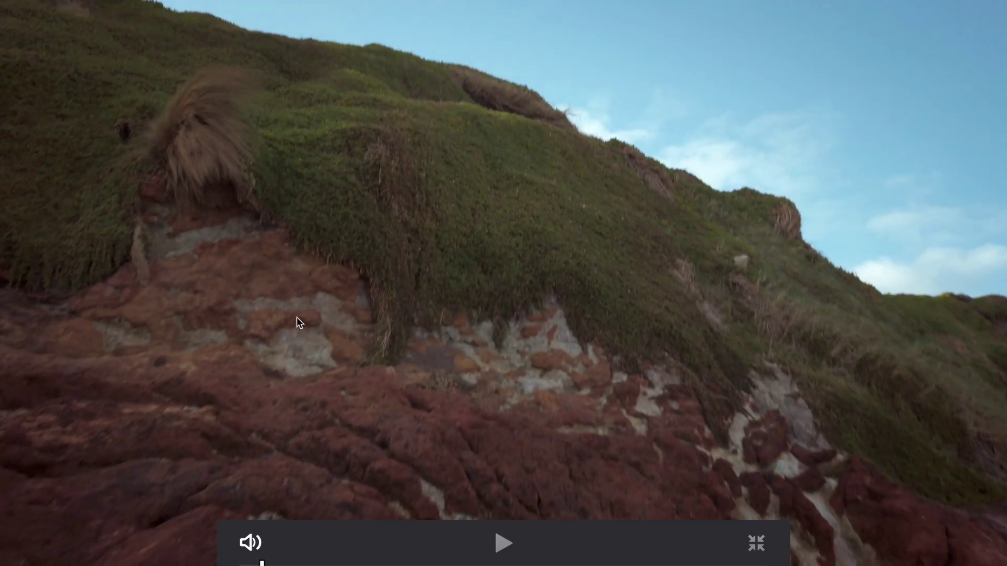
key("space")
key("space")
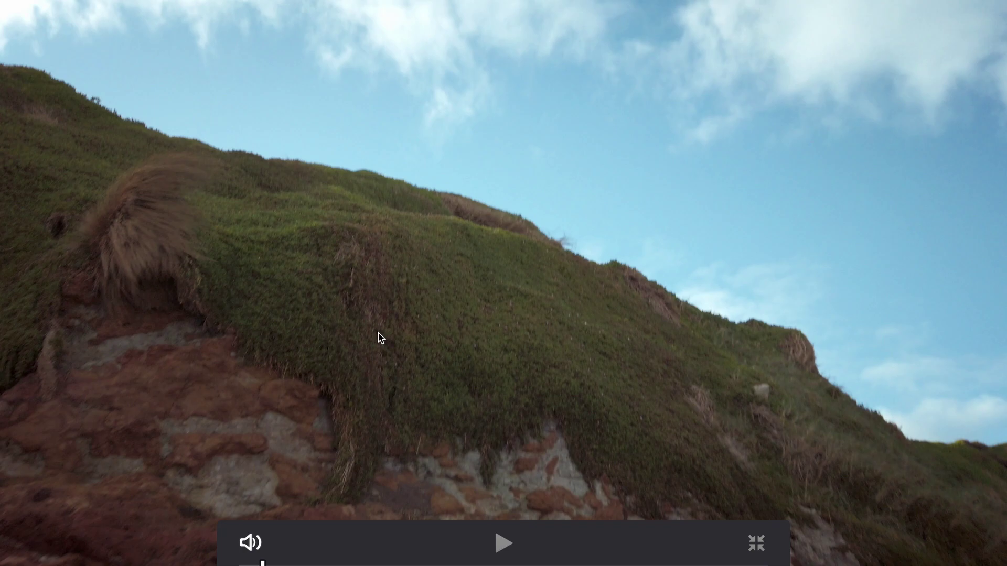
key("Escape")
Step: Extend the 50% opening segment of DJI_0039.MP4 by moving its speed point to about 01:00:16:00
key("ctrl+minus")
key("ctrl+minus")
key("ctrl+minus")
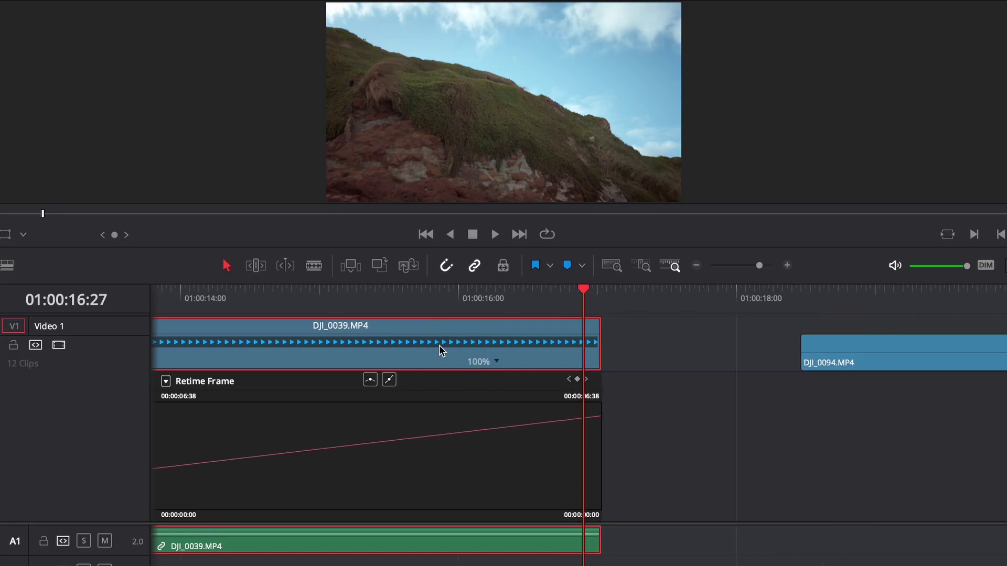
key("ctrl+r")
key("shift+Left")
key("ctrl+equal")
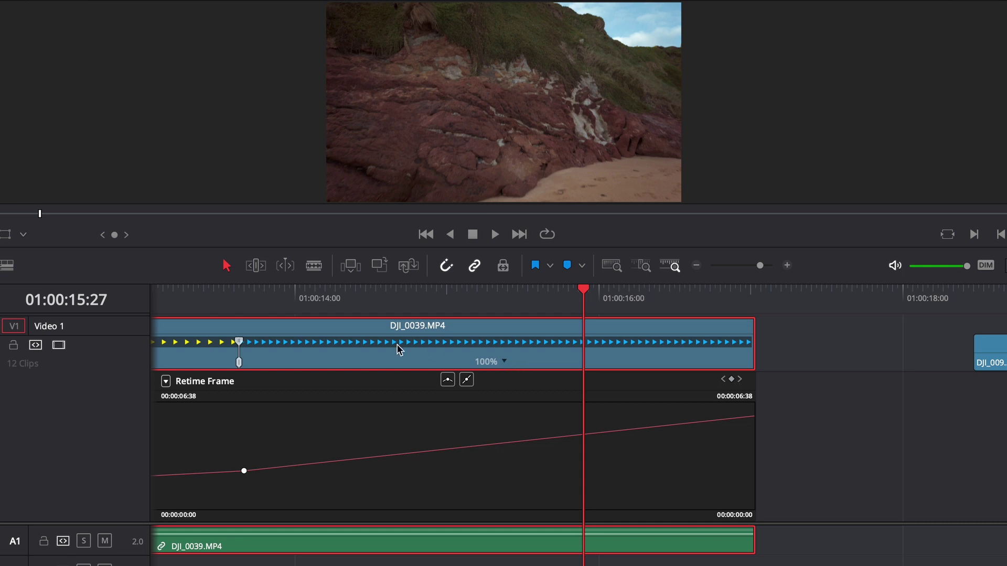
key("ctrl+minus")
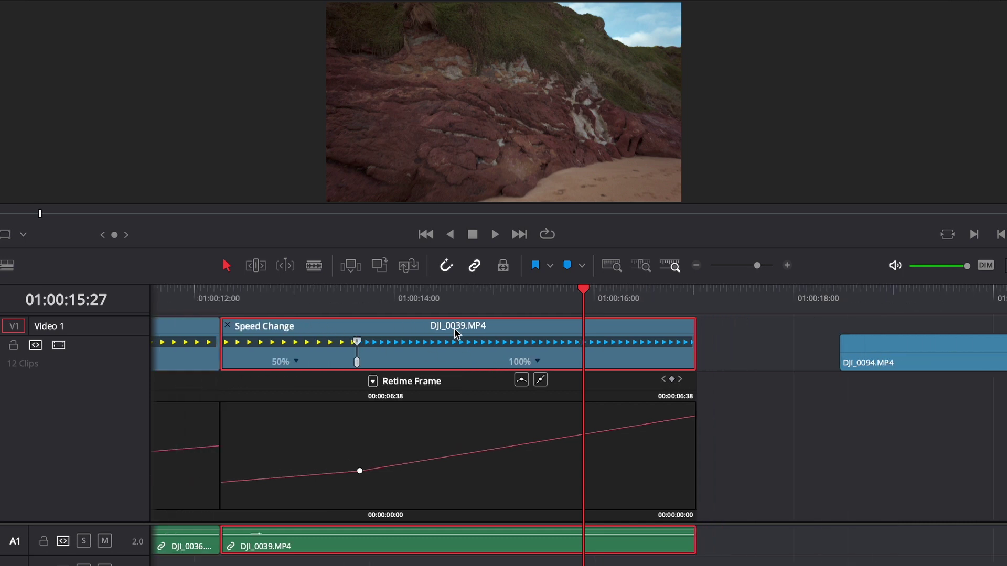
left_click_drag(357, 363, 485, 360)
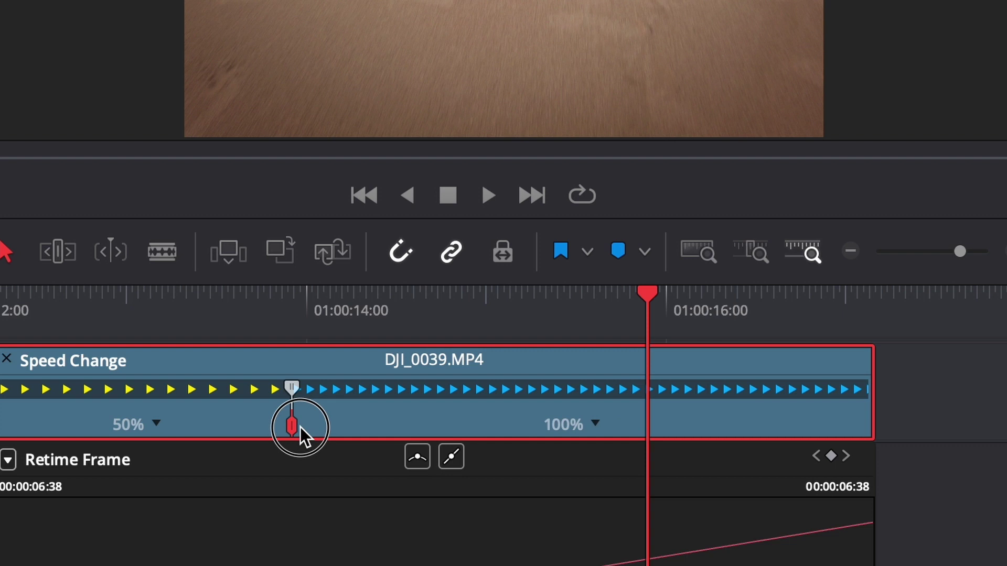
left_click_drag(469, 425, 670, 408)
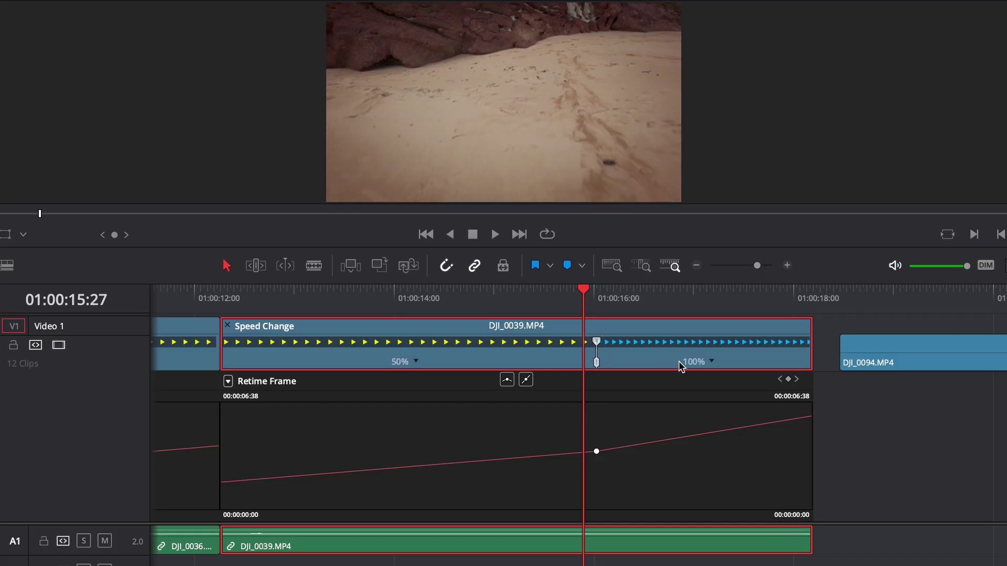
Step: Move DJI_0094.MP4 further along the timeline to about 01:00:26:00 to leave room after DJI_0039.MP4
key("ctrl+minus")
key("ctrl+minus")
left_click_drag(594, 346, 761, 347)
key("ctrl+equal")
key("ctrl+equal")
key("ctrl+equal")
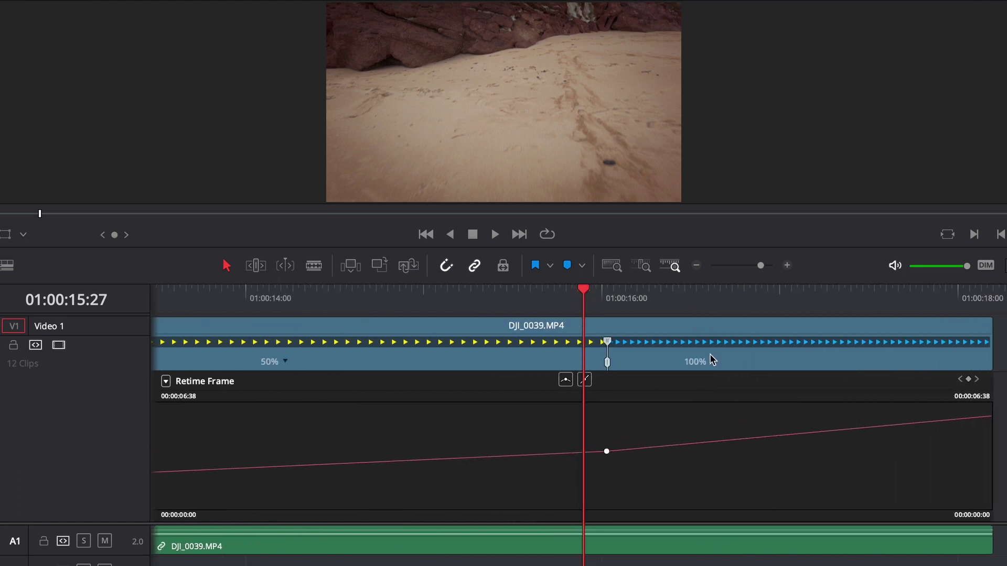
Step: Set the speed of the DJI_0039.MP4 segment after the speed point to 400%
left_click(714, 362)
mouse_move(765, 420)
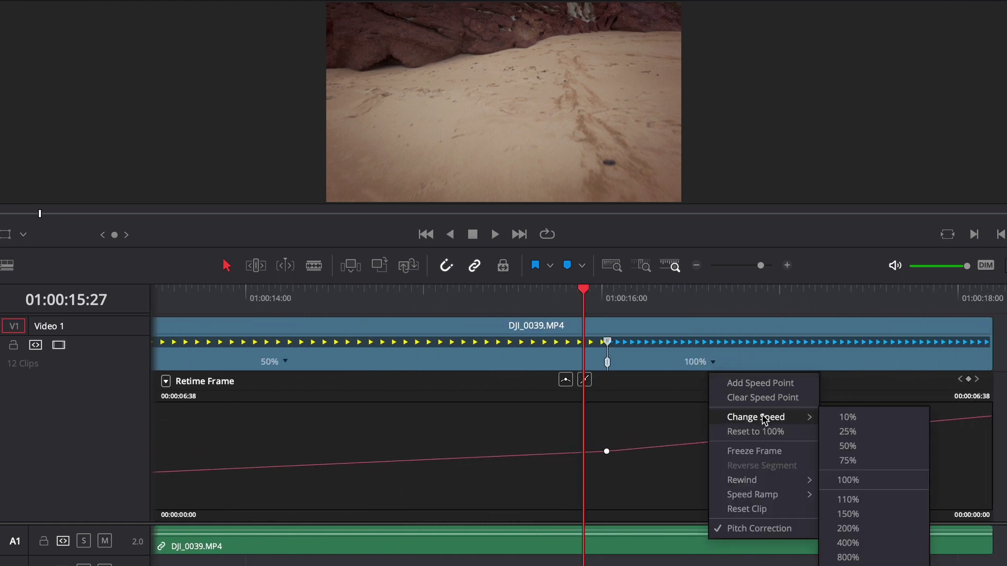
left_click(861, 538)
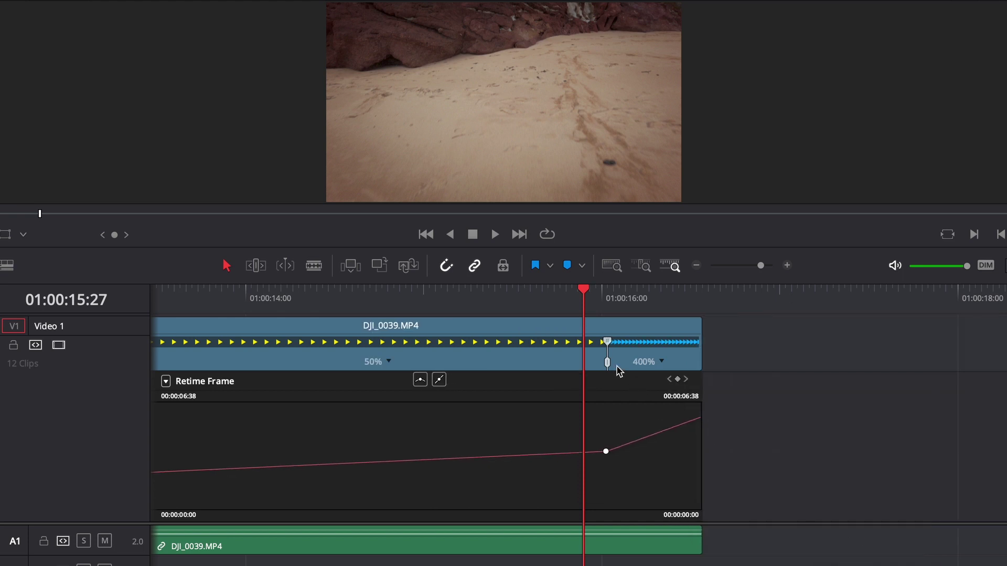
Step: Play DJI_0039.MP4 full screen from 01:00:14:08 to check the change from 50% to 400%
left_click_drag(458, 303, 292, 298)
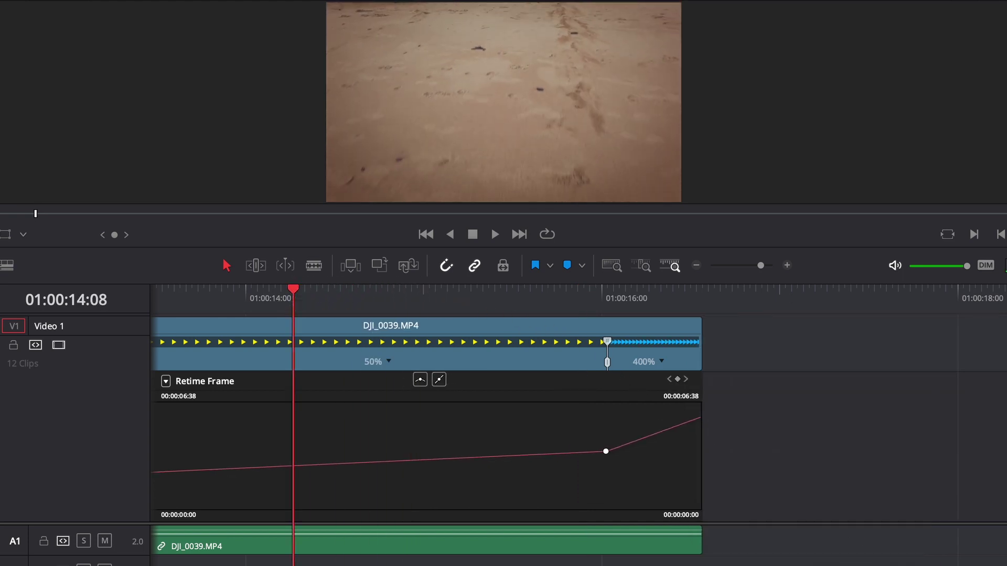
key("ctrl+f")
key("space")
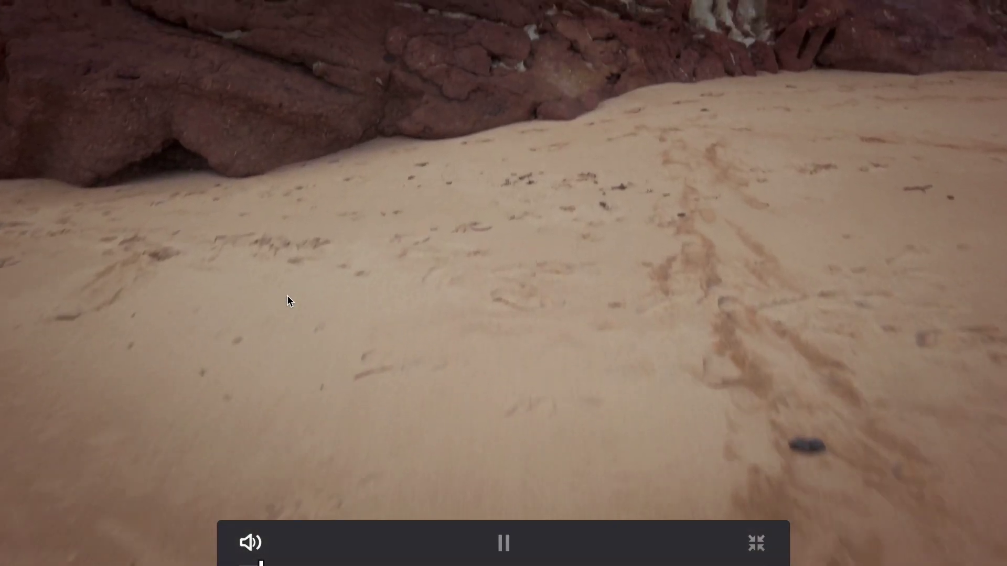
key("space")
key("ctrl+f")
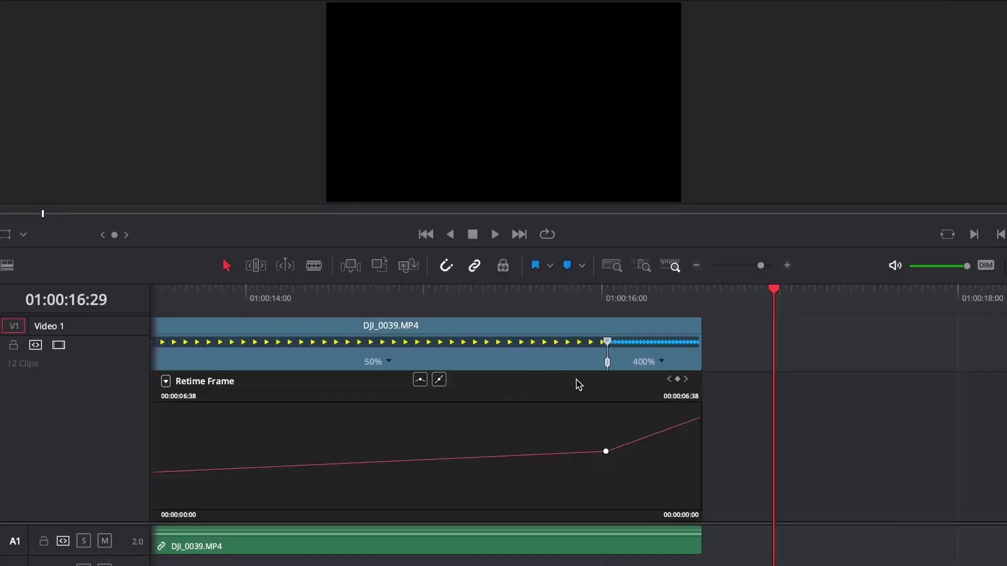
Step: Move the DJI_0039.MP4 speed point later to about 01:00:16:16, shortening the 400% segment, and replay the ending full screen
left_click(613, 301)
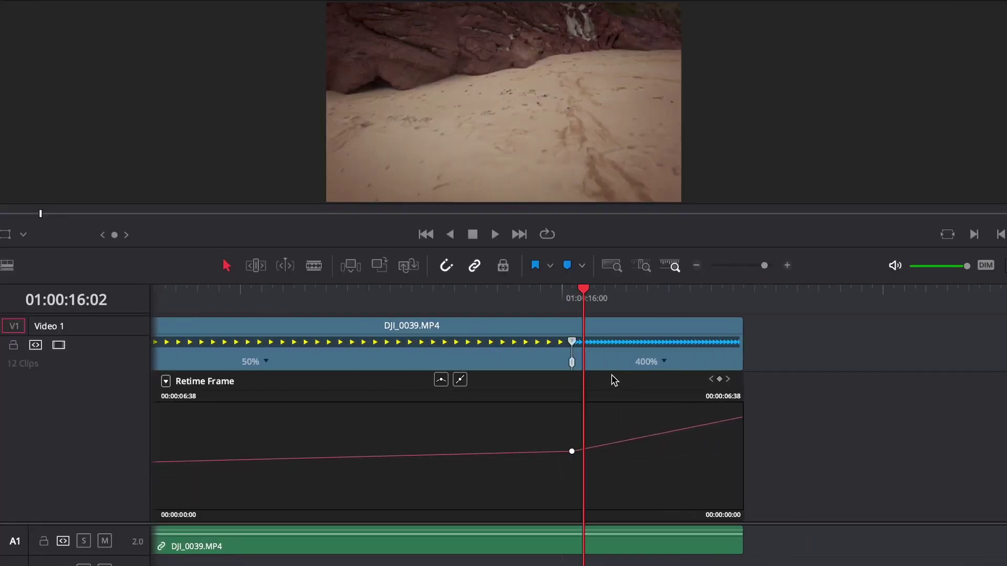
left_click_drag(573, 366, 757, 361)
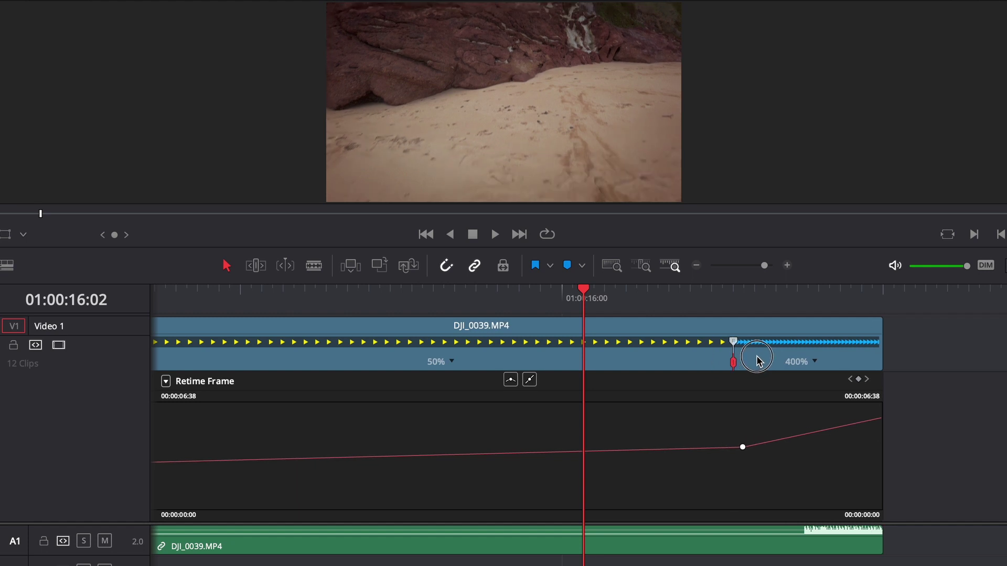
left_click(519, 294)
key("ctrl+f")
key("space")
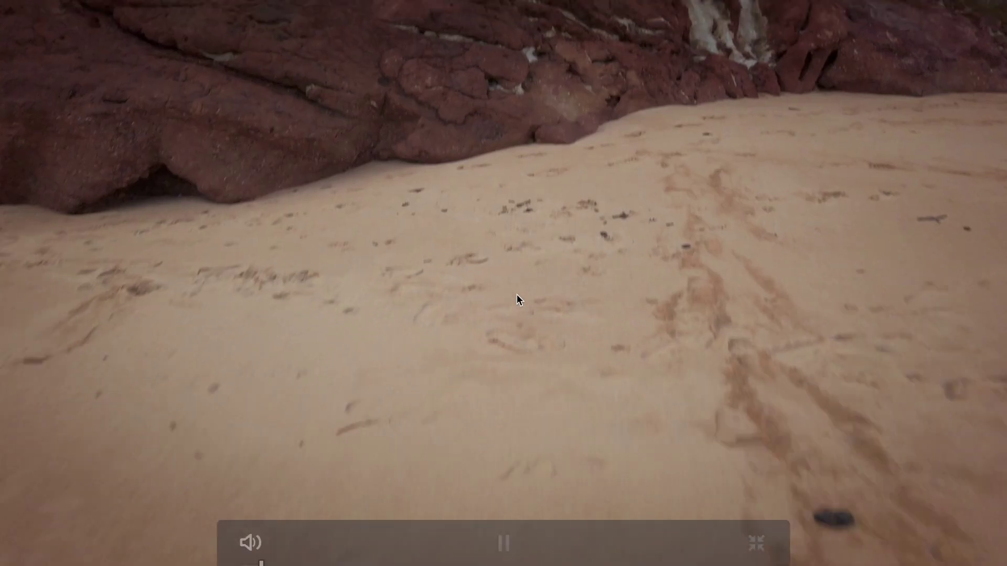
key("ctrl+f")
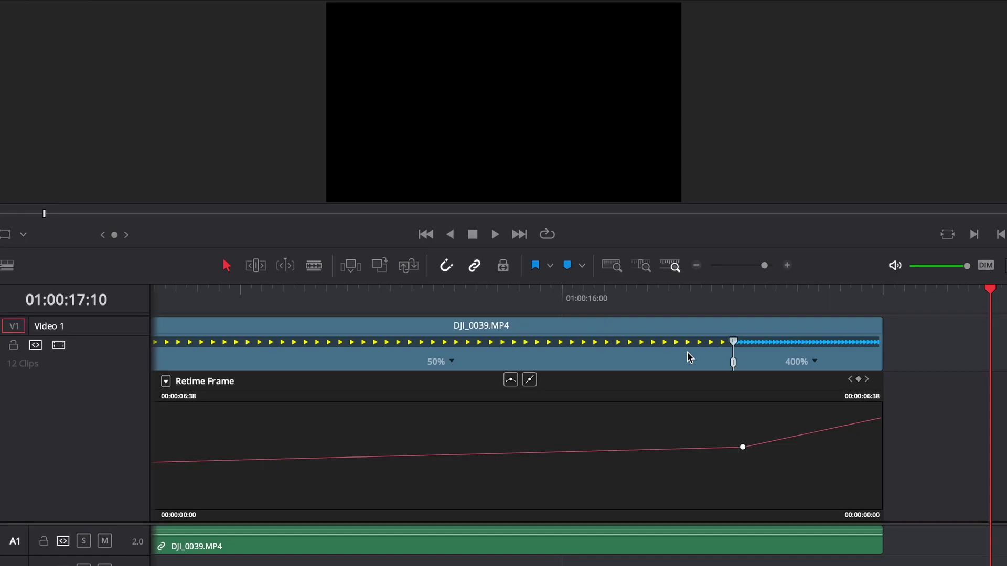
Step: Switch the retime keyframe at 01:00:16:17 on the DJI_0039.MP4 curve to Bezier and adjust its handle for a smooth speed-up
scroll(725, 361, "down", 1)
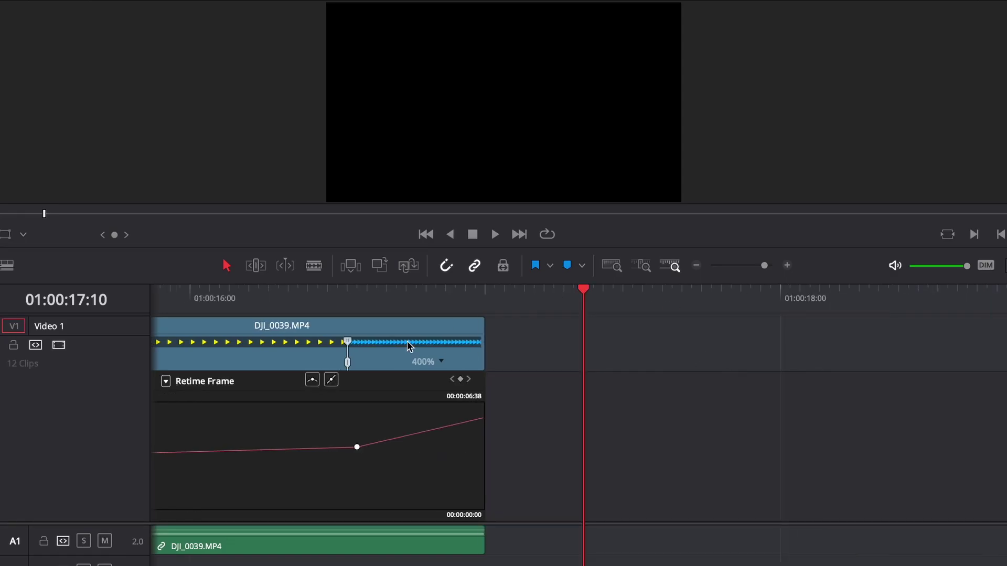
left_click(354, 296)
scroll(416, 391, "up", 3)
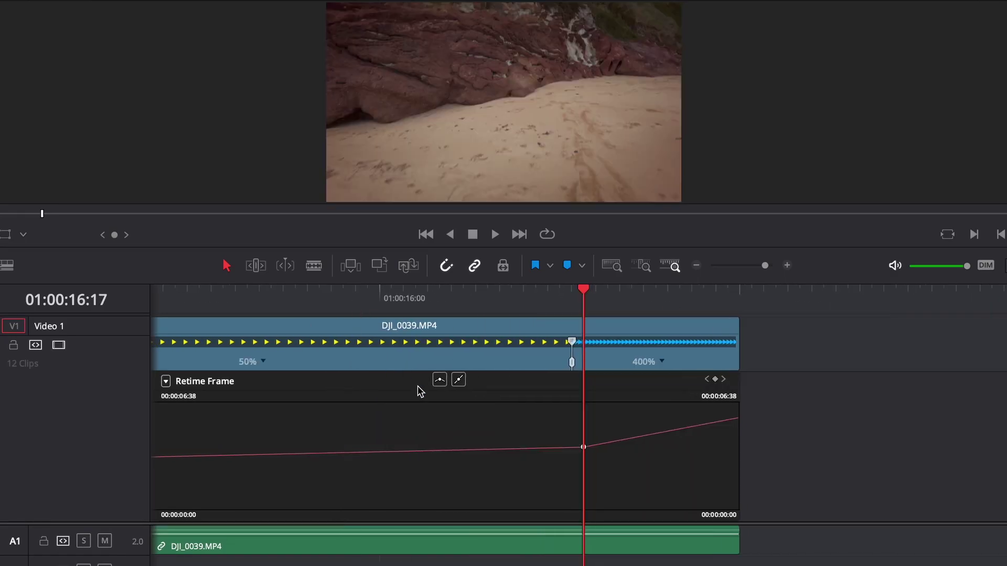
left_click(581, 446)
left_click(462, 382)
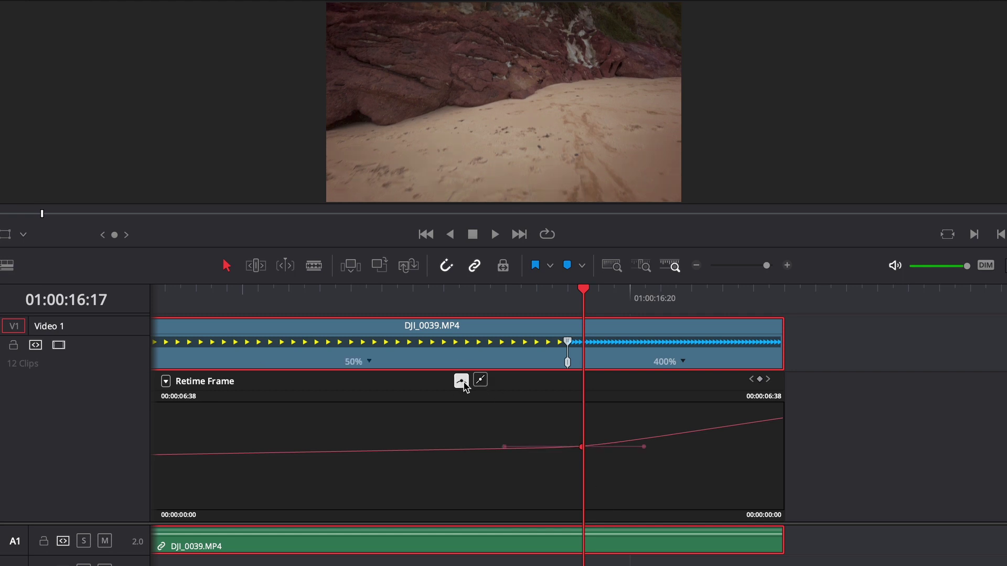
left_click_drag(644, 447, 345, 416)
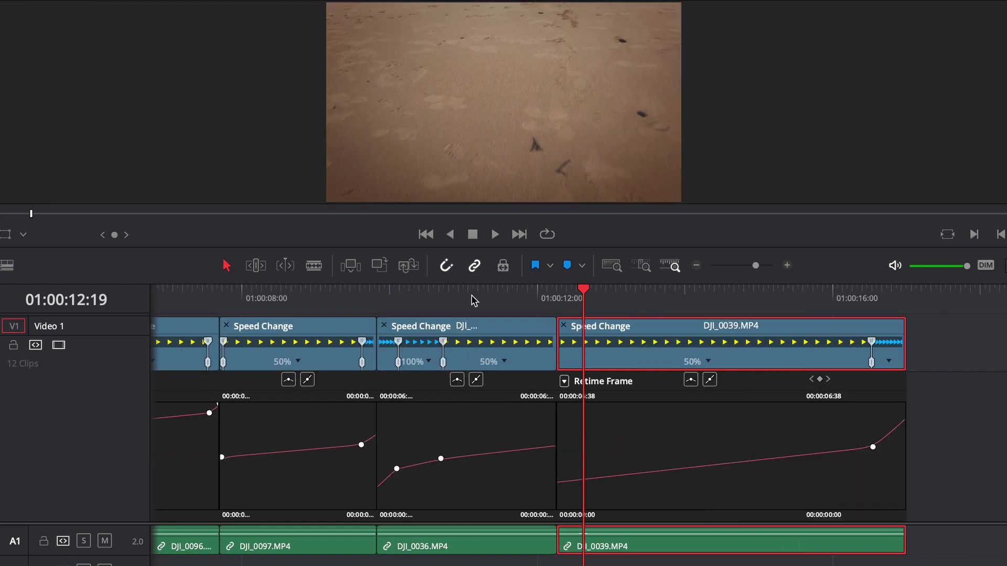
Step: Play the ramped sequence full screen from the middle of DJI_0036.MP4 through the end of DJI_0039.MP4
left_click(462, 300)
key("p")
key("space")
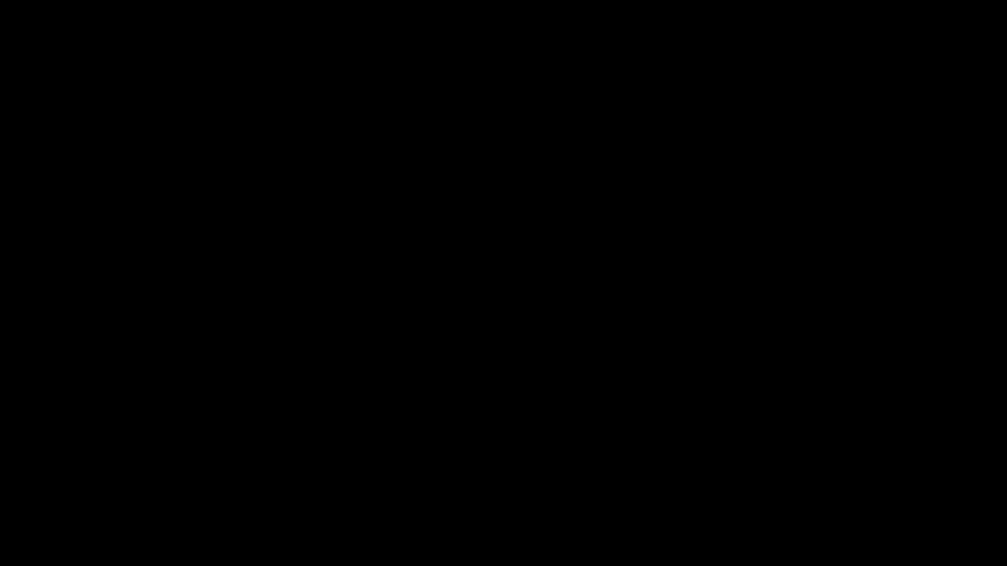
key("Escape")
Step: Move DJI_0094.MP4 back along the timeline so it starts directly after DJI_0039.MP4
scroll(848, 416, "down", 3)
scroll(713, 404, "up", 3)
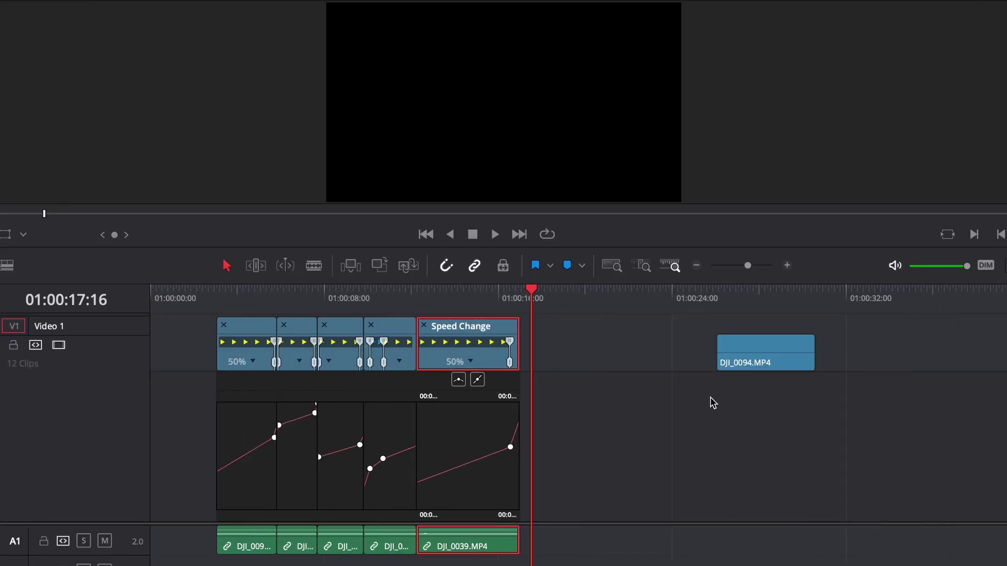
scroll(872, 386, "down", 1)
left_click_drag(914, 350, 603, 340)
scroll(619, 315, "up", 4)
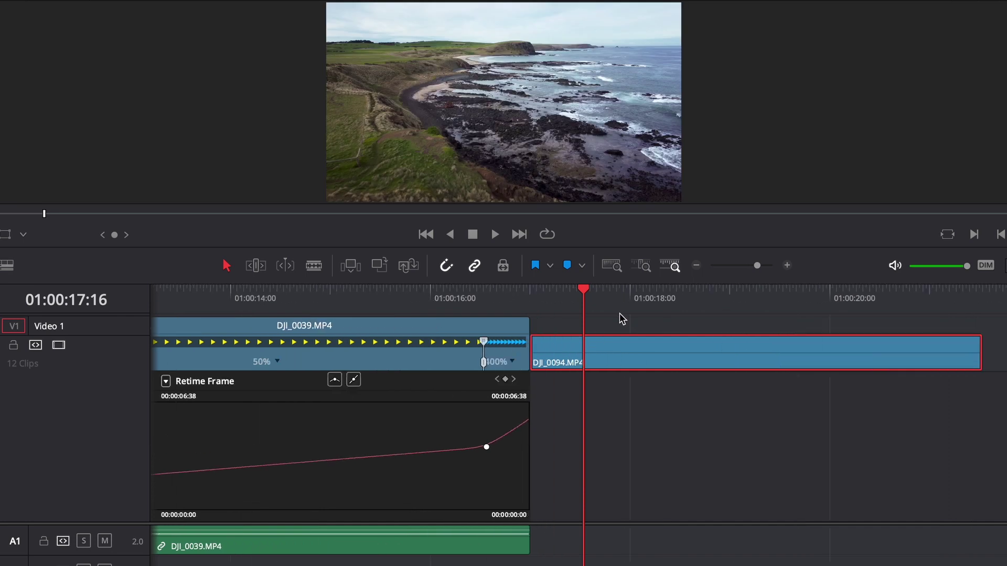
Step: Play the transition from the end of DJI_0039.MP4 into DJI_0094.MP4 full screen
left_click_drag(429, 299, 317, 298)
key("p")
key("space")
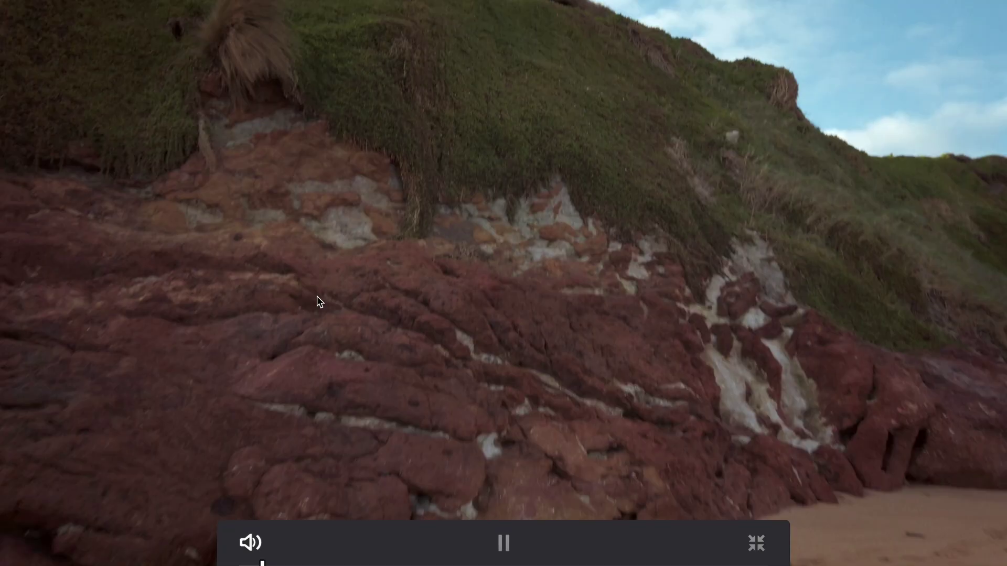
key("space")
key("space")
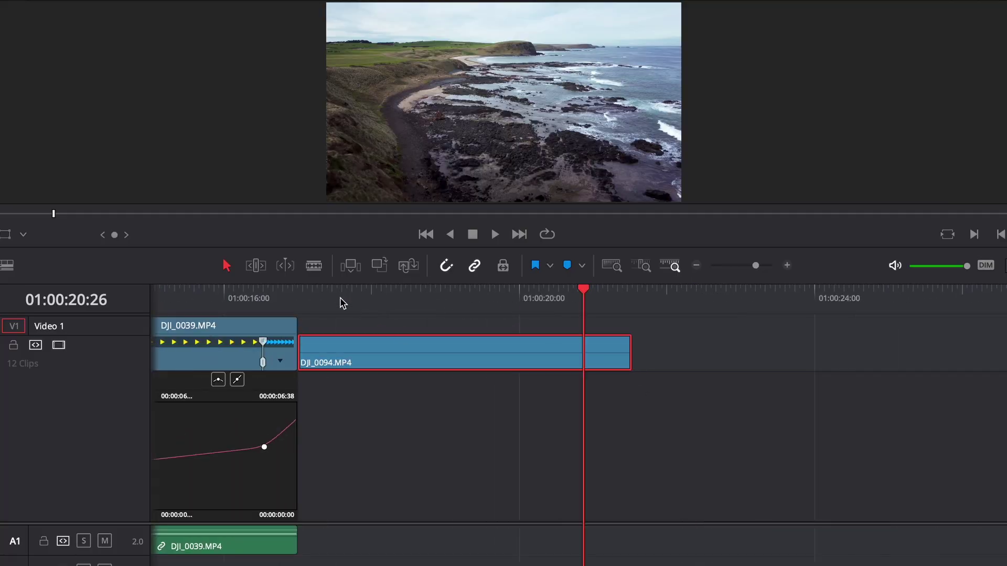
Step: Show the retime controls and the retime curve for DJI_0094.MP4
left_click(340, 297)
scroll(456, 343, "up", 2)
scroll(614, 371, "down", 1)
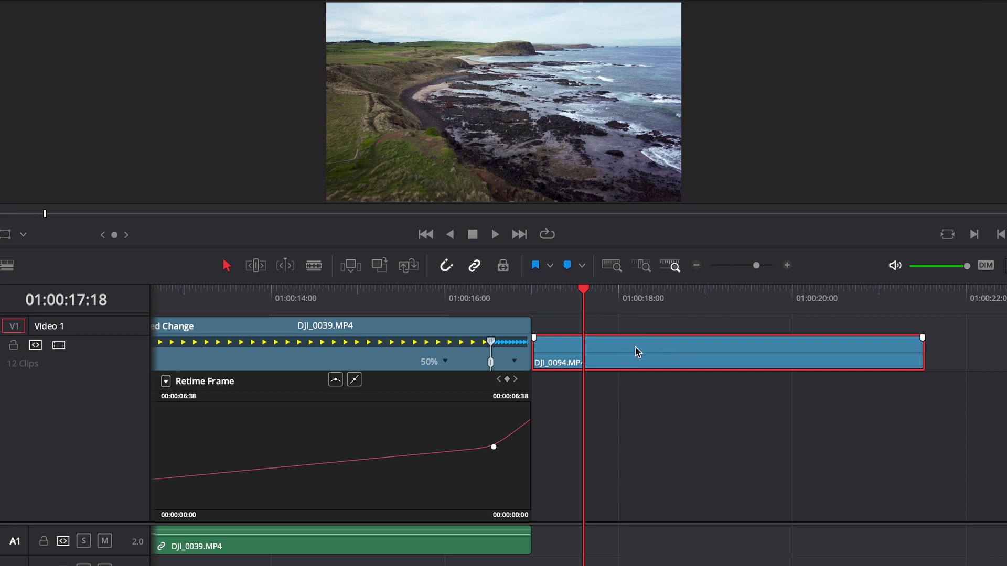
scroll(635, 348, "up", 2)
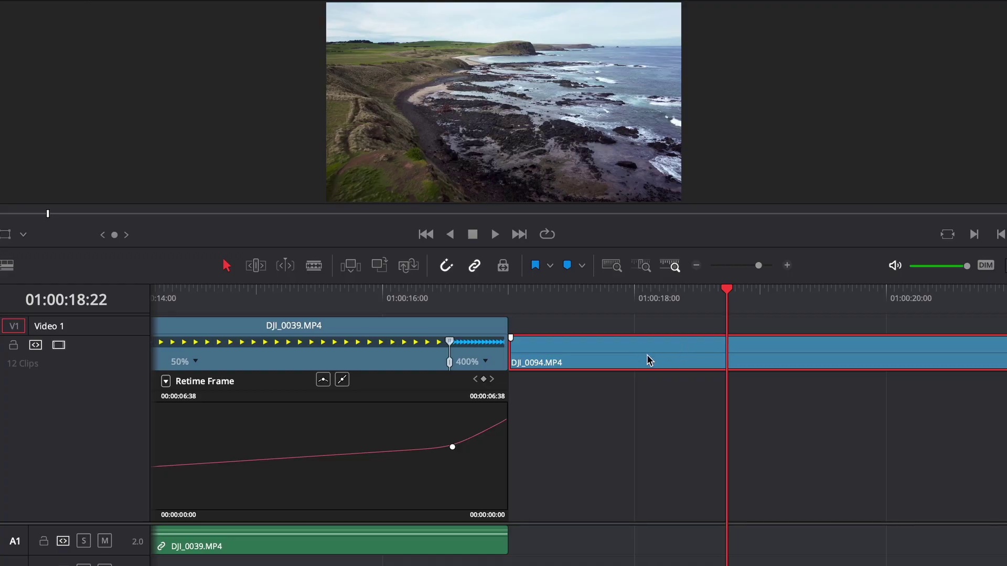
right_click(647, 359)
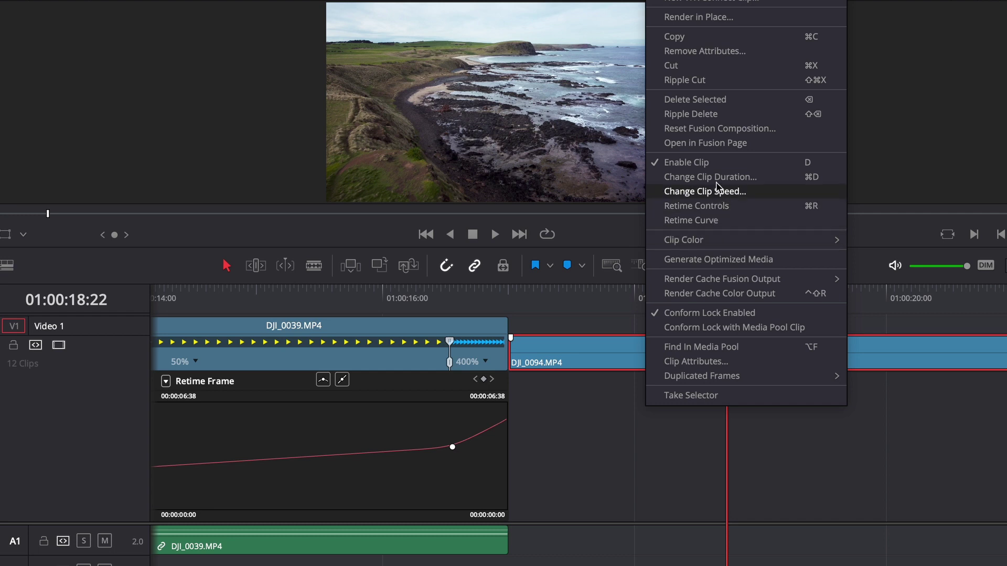
left_click(712, 206)
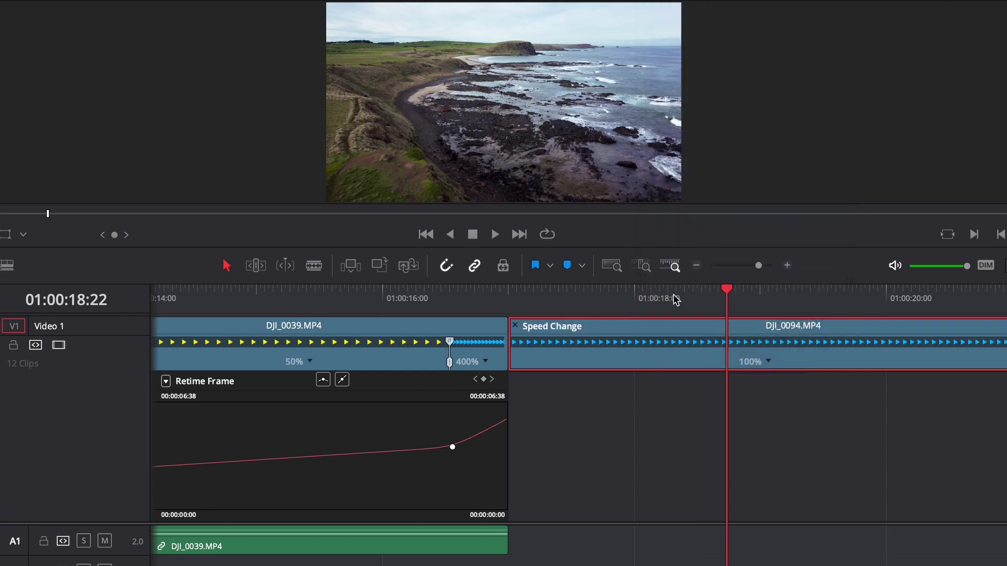
right_click(638, 329)
left_click(706, 221)
Step: Add a retime keyframe to DJI_0094.MP4 at 01:00:17:27 and set the segment before it to 400% speed
left_click_drag(493, 294, 623, 321)
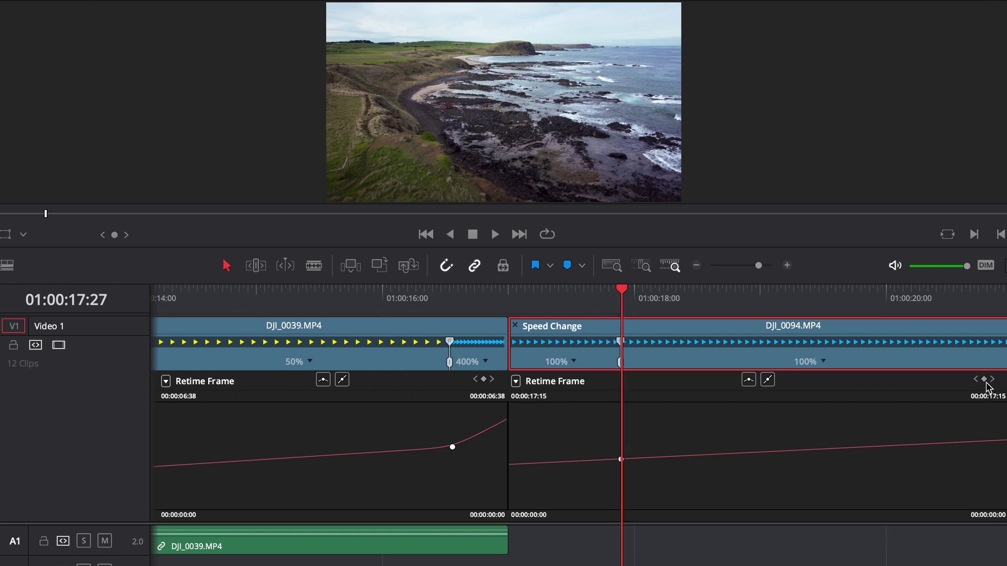
left_click(576, 362)
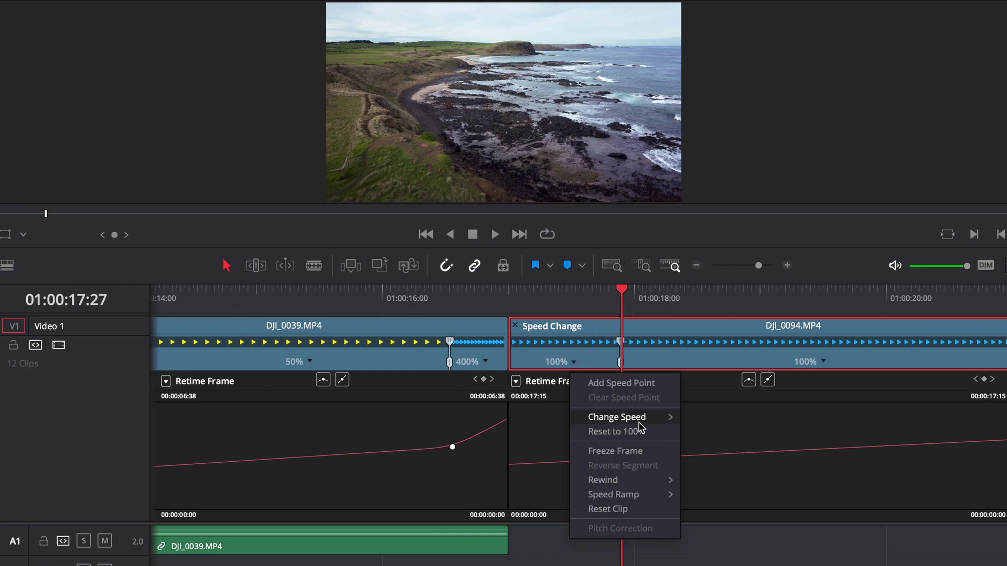
mouse_move(639, 419)
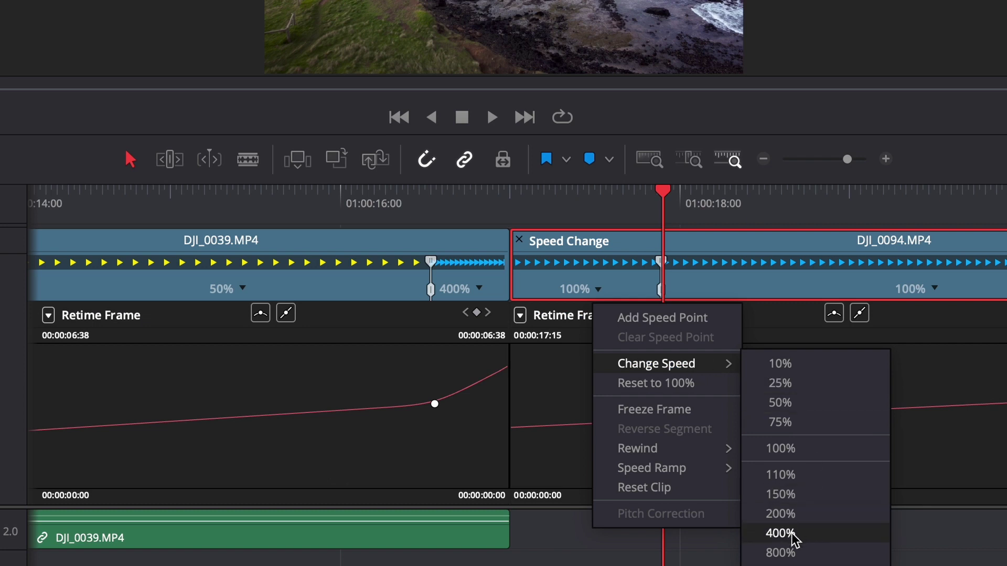
left_click(781, 533)
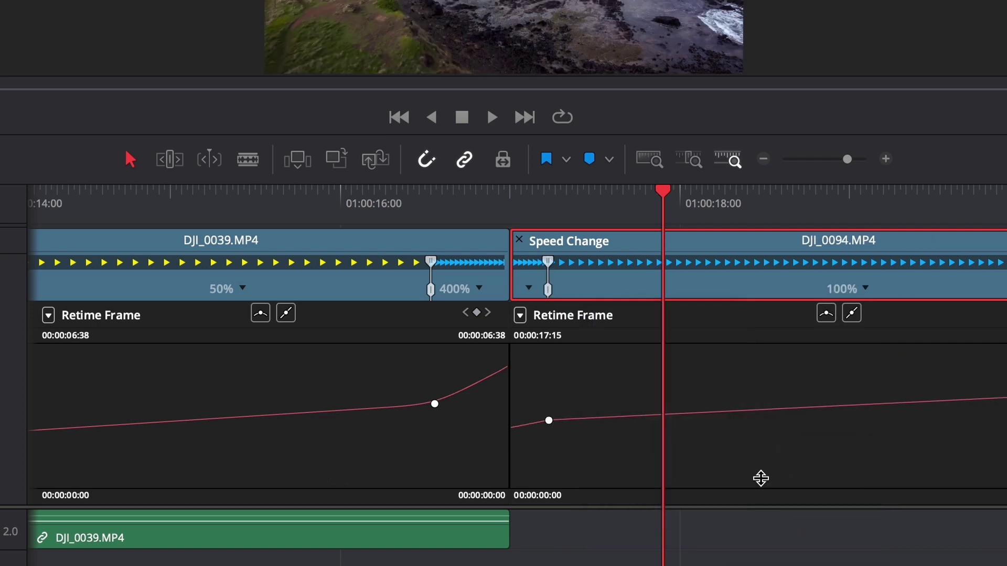
Step: Replay the cut from DJI_0039.MP4 into the 400% opening of DJI_0094.MP4 full screen
left_click(469, 200)
key("ctrl+f")
key("space")
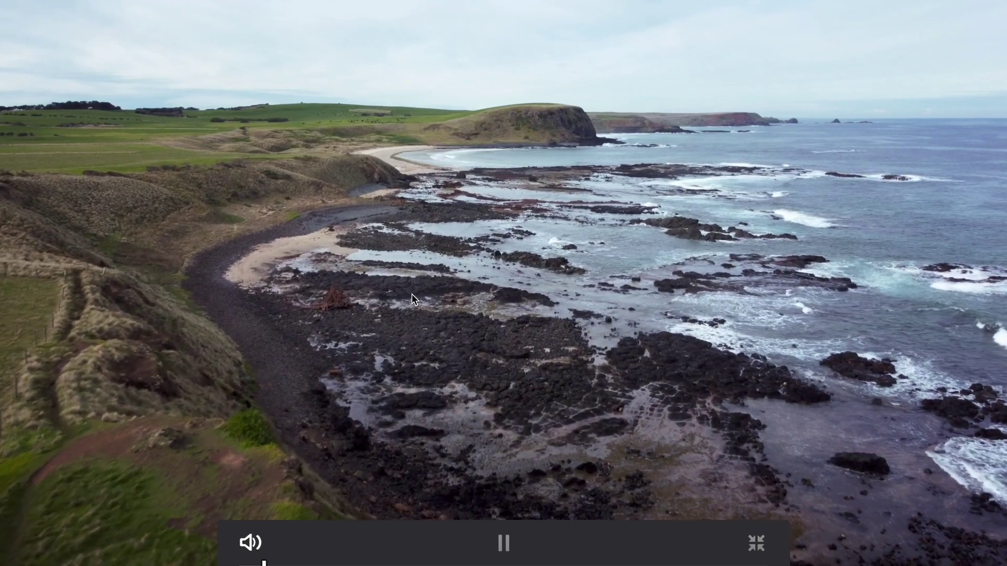
key("space")
key("Escape")
Step: Move the DJI_0094.MP4 speed point slightly earlier, and switch its retime keyframe to Bezier with a lengthened handle for a smooth slowdown
scroll(629, 362, "up", 3)
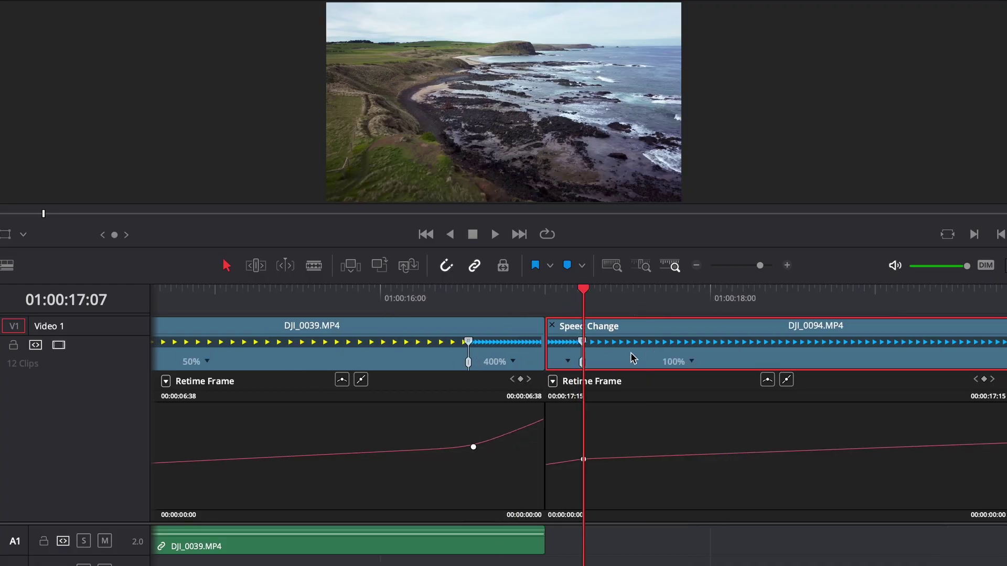
scroll(630, 377, "up", 1)
left_click_drag(581, 366, 589, 337)
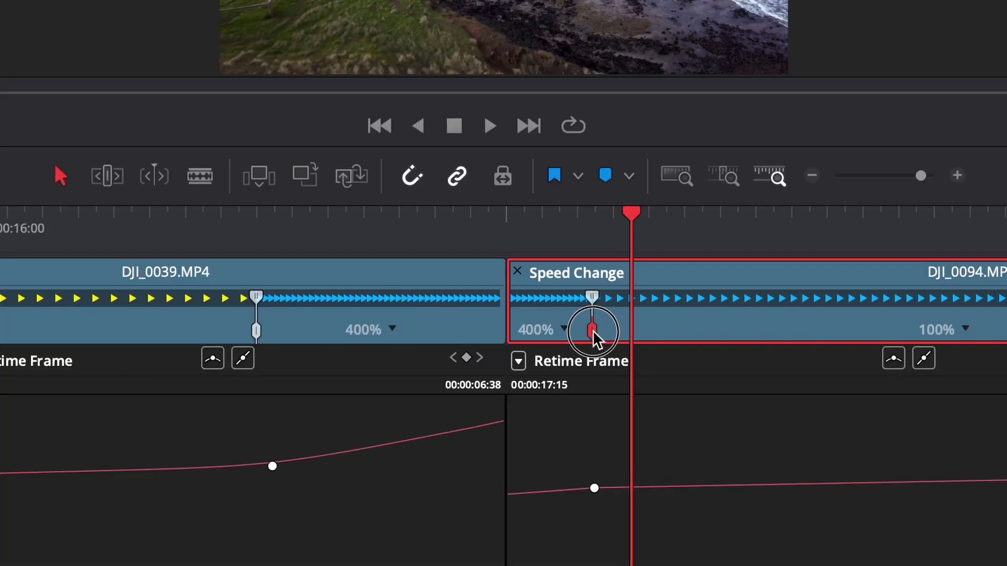
left_click(579, 489)
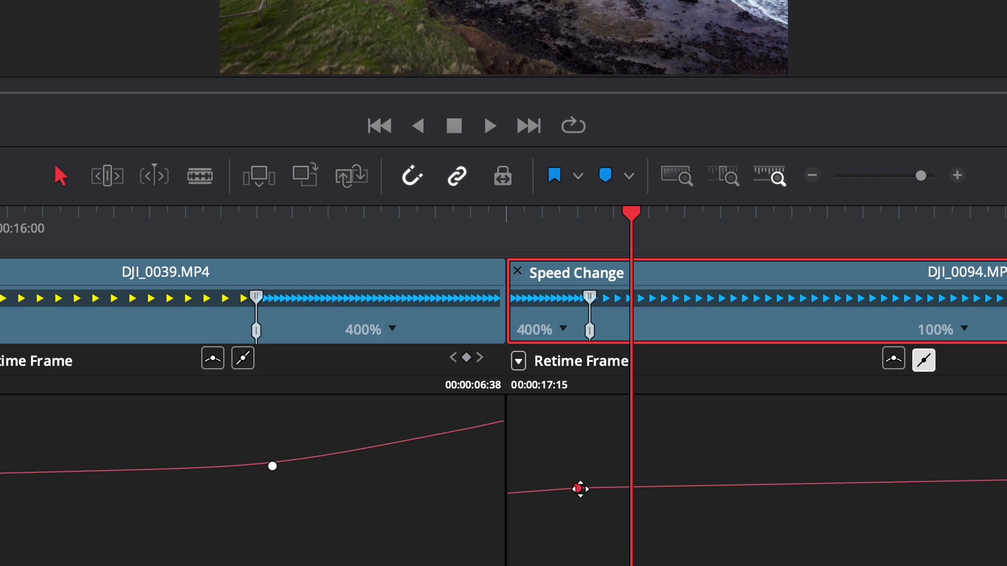
left_click(894, 360)
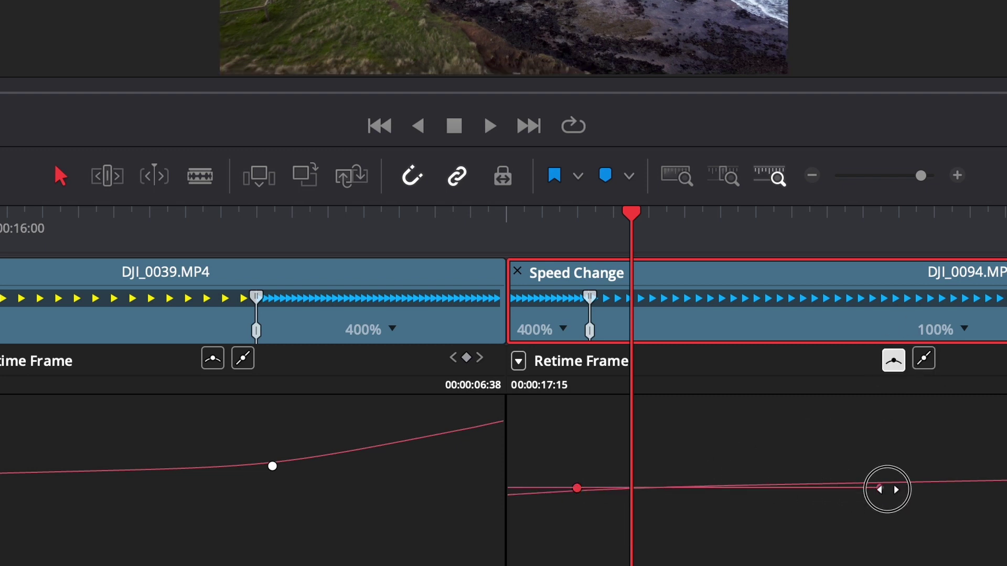
Step: Review the smoothed transition between DJI_0039.MP4 and DJI_0094.MP4 by playing it from just after 01:00:16:00
left_click(376, 226)
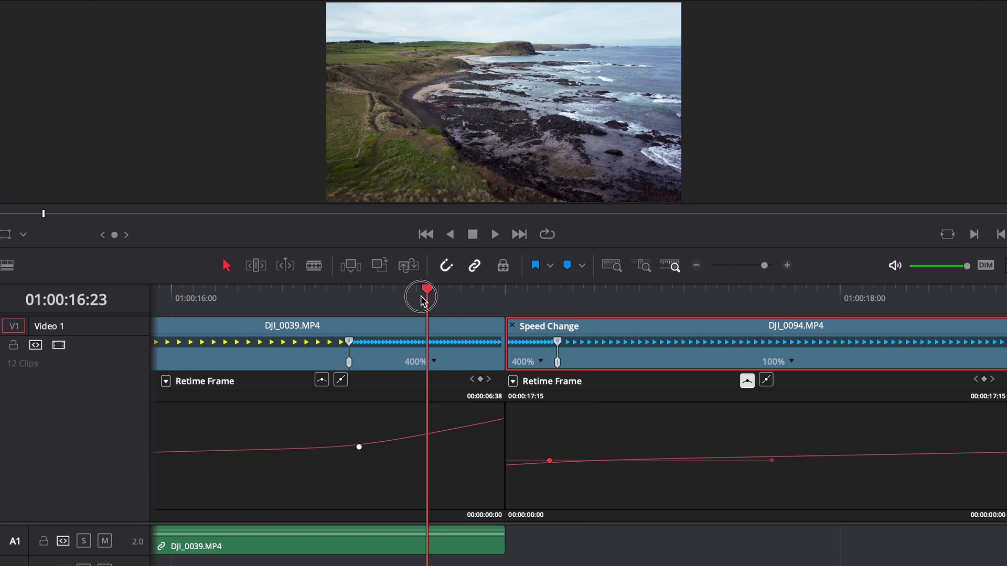
left_click_drag(424, 300, 309, 303)
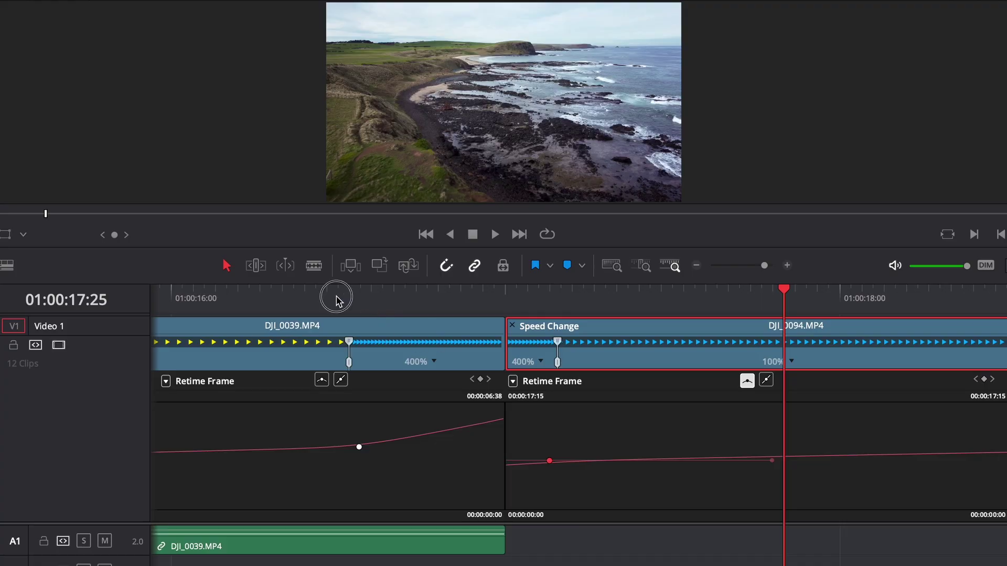
left_click(336, 300)
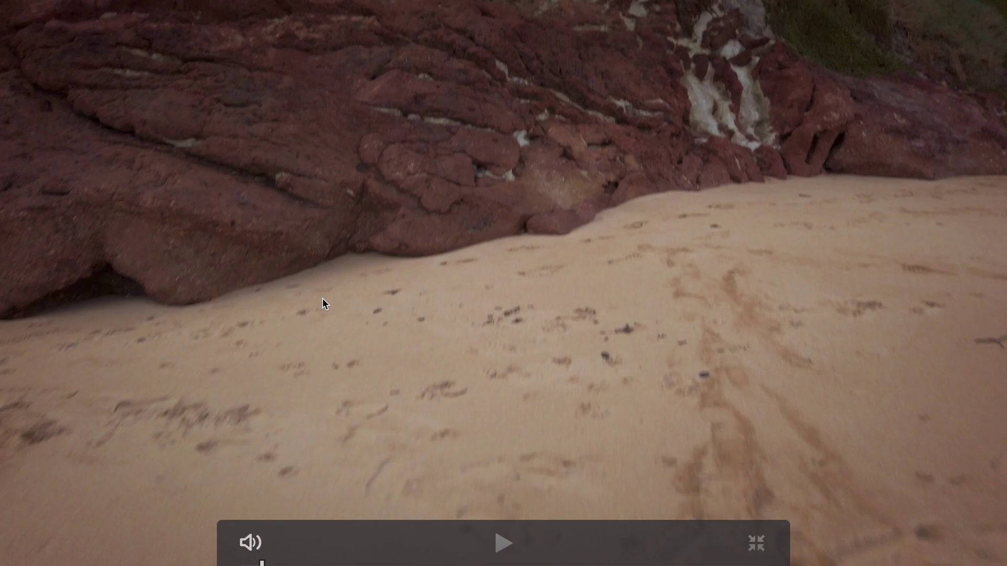
key("space")
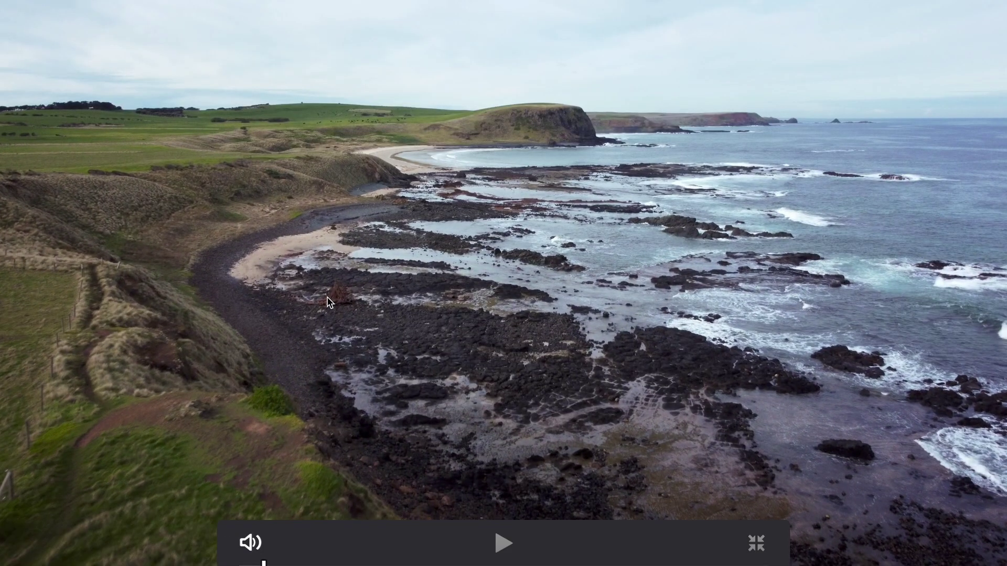
key("Escape")
left_click(321, 300)
key("space")
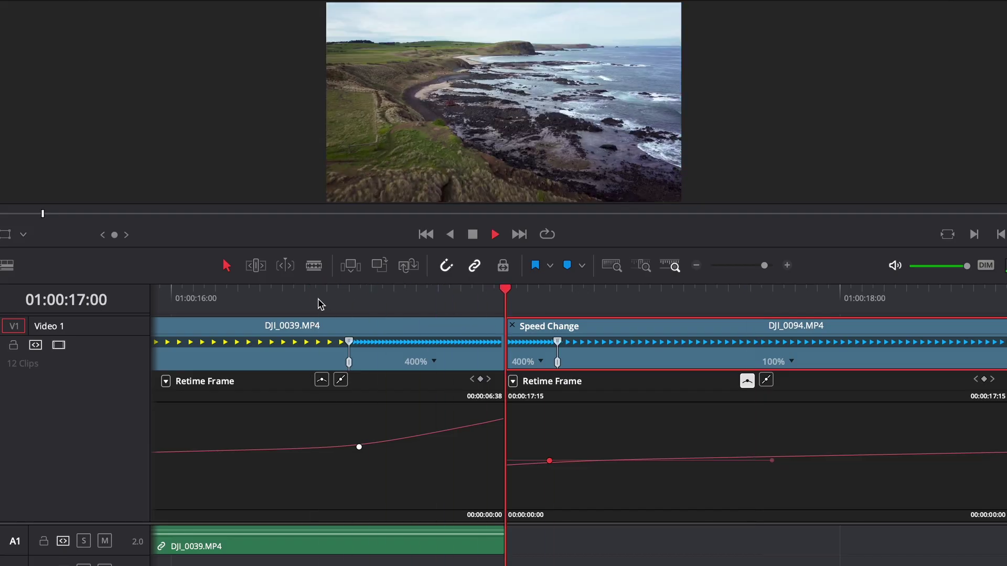
Step: Play the whole speed-ramped sequence full screen from the first clip at about 01:00:03:02 into DJI_0094.MP4
scroll(605, 343, "down", 10)
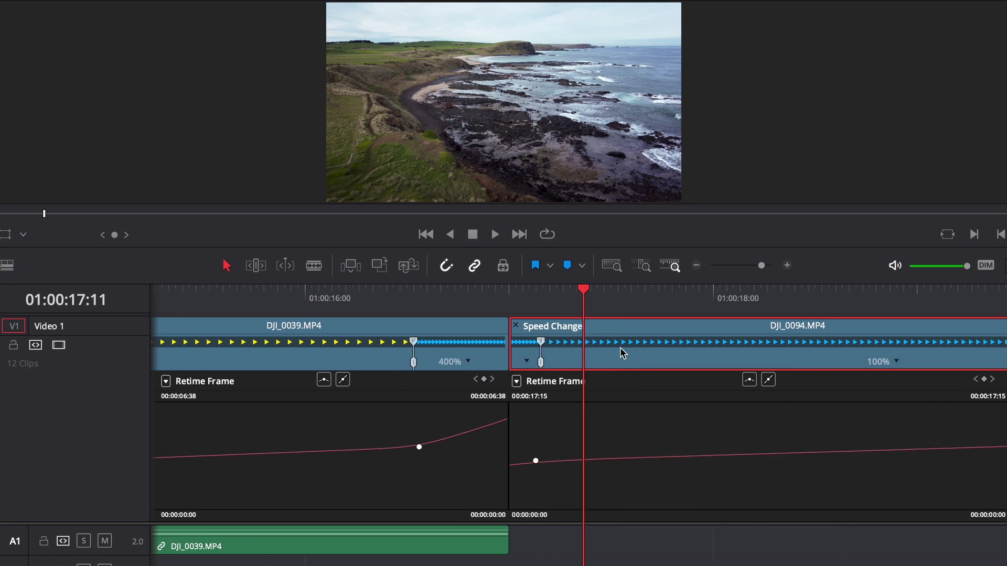
scroll(608, 358, "down", 5)
scroll(411, 334, "up", 3)
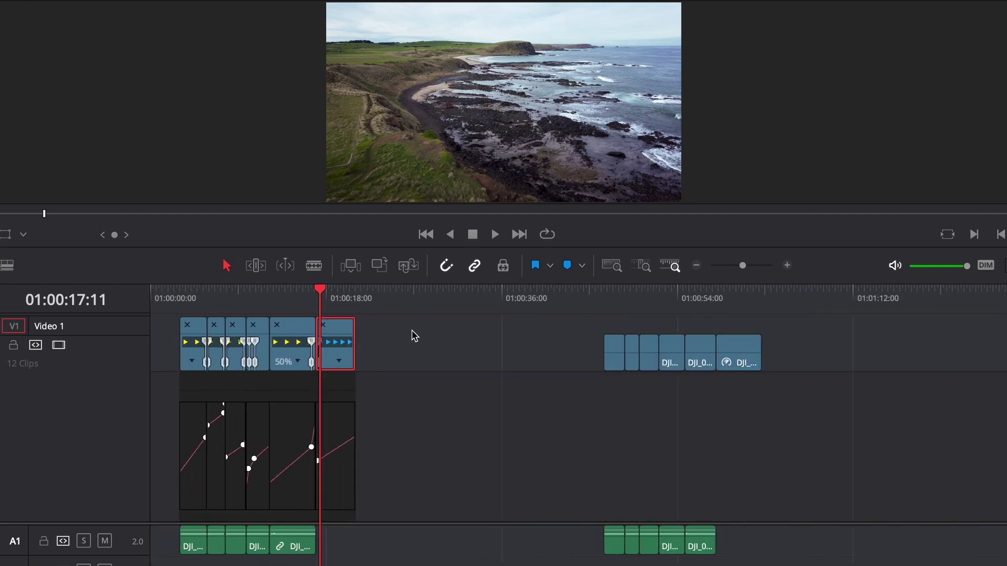
left_click(195, 300)
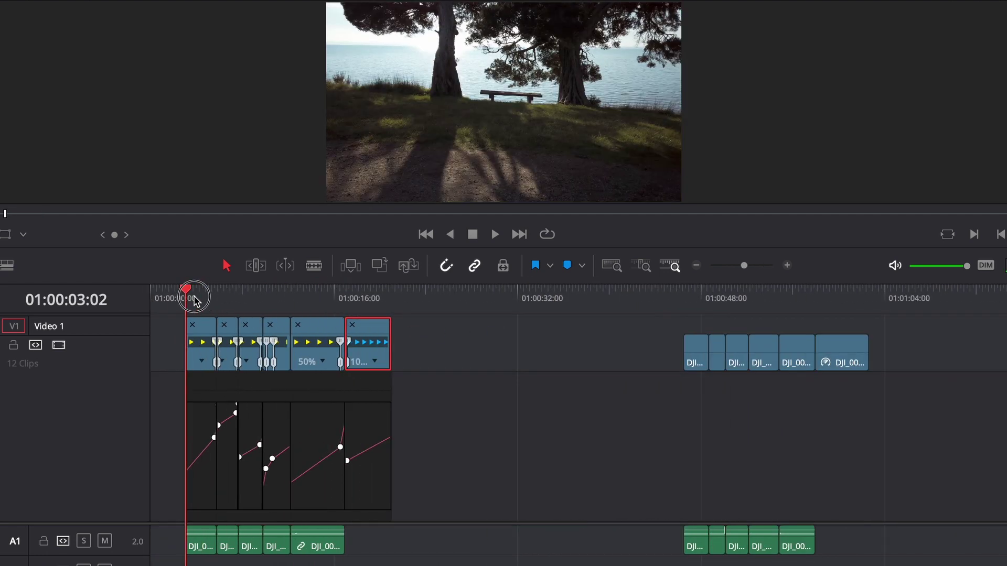
key("ctrl+f")
key("space")
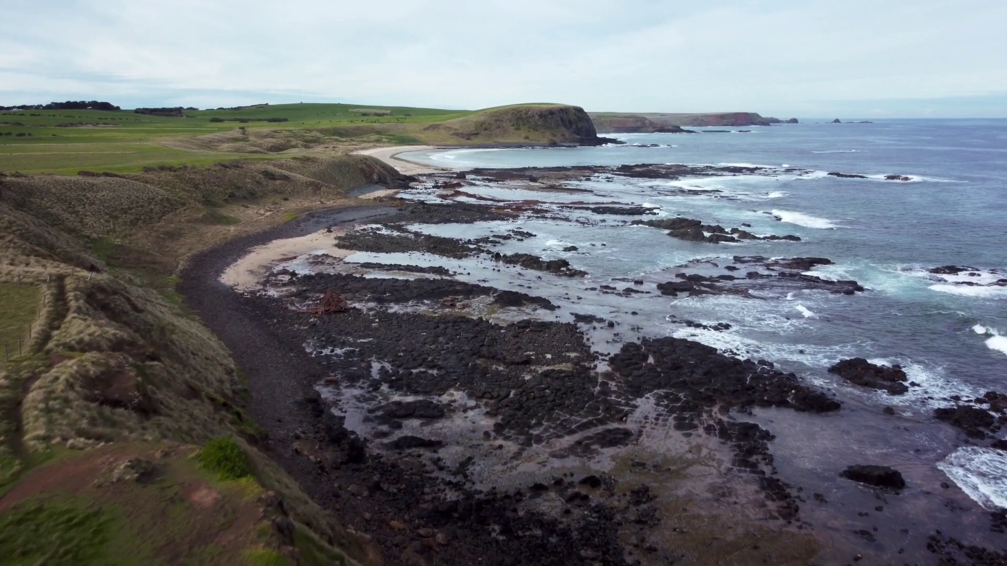
key("Escape")
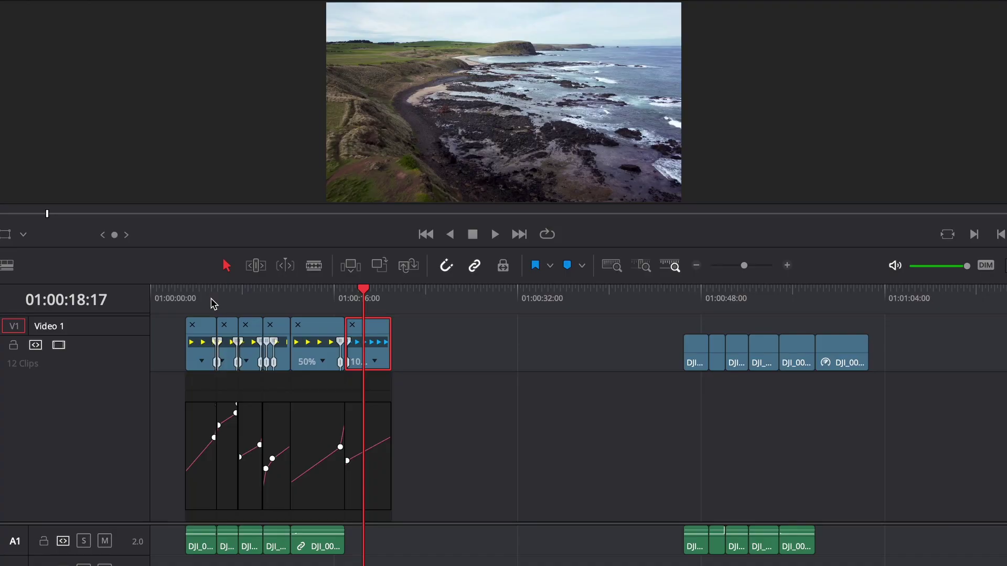